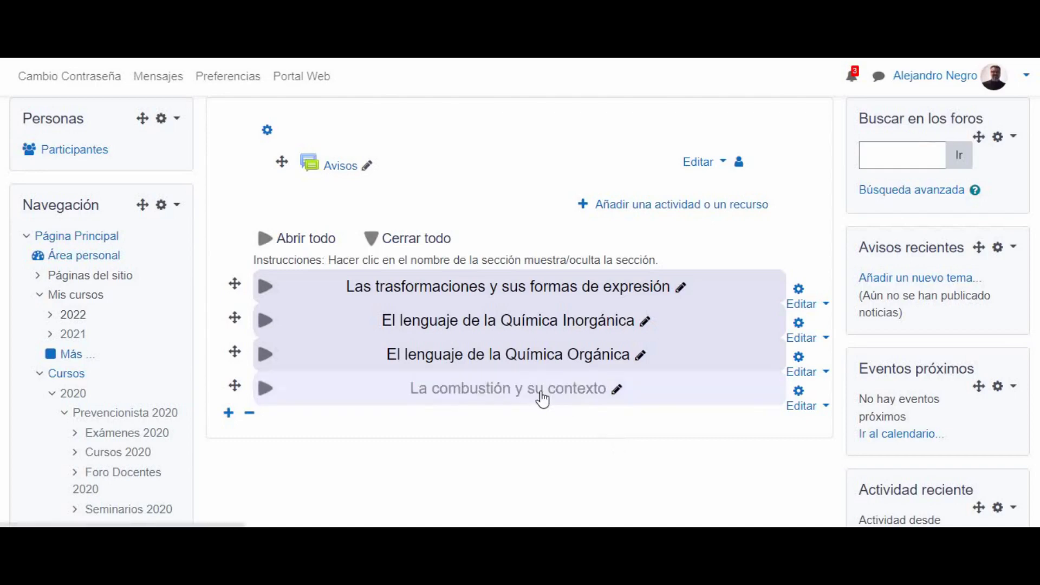
Add the Estado de Finalización block to the course page and inspect the activities in its progress bar.
scroll(507, 412, down, 3)
scroll(504, 415, down, 15)
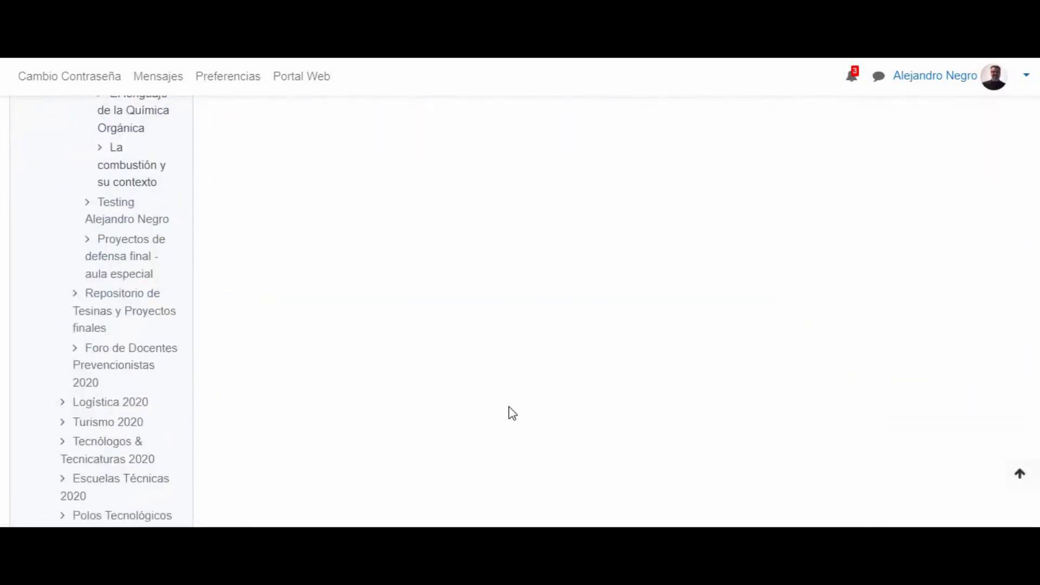
scroll(509, 409, down, 6)
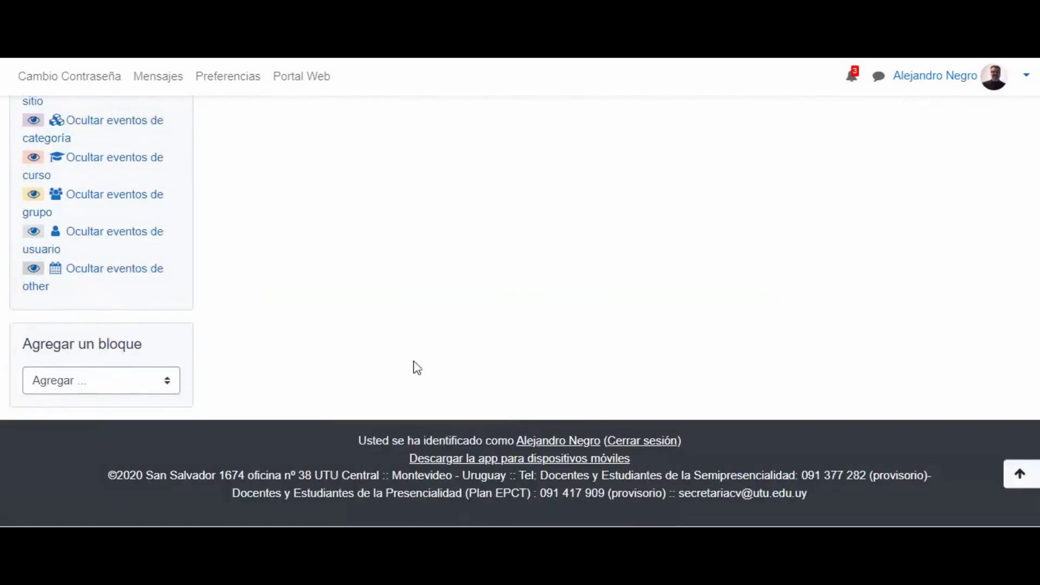
click(110, 384)
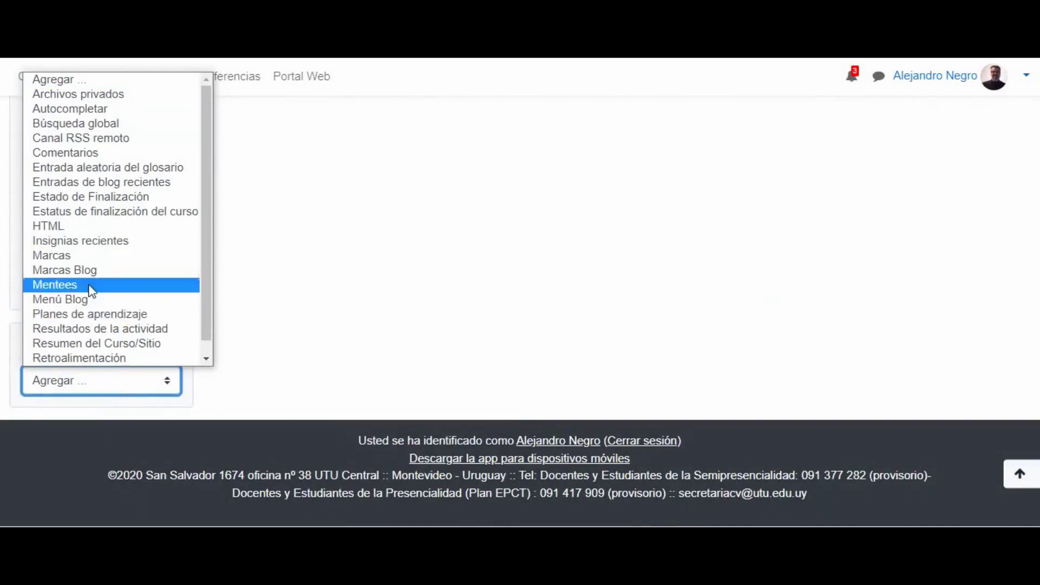
click(106, 197)
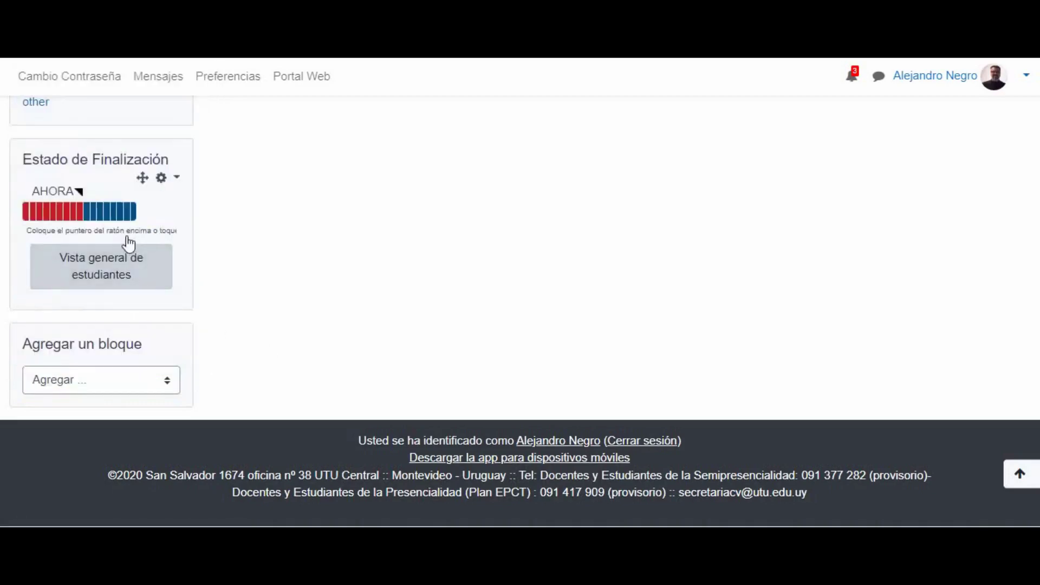
mouse_move(125, 212)
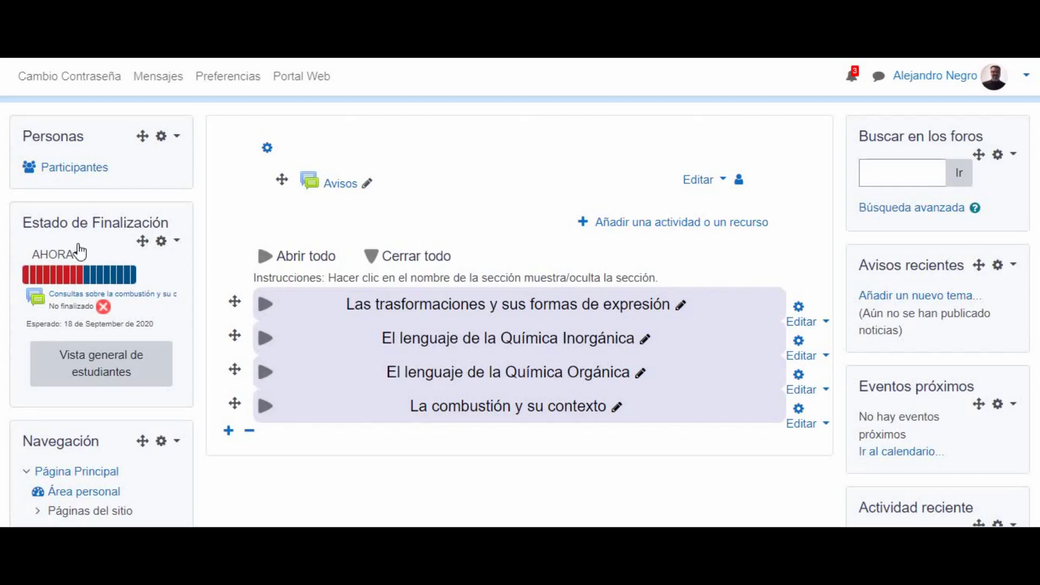
mouse_move(43, 240)
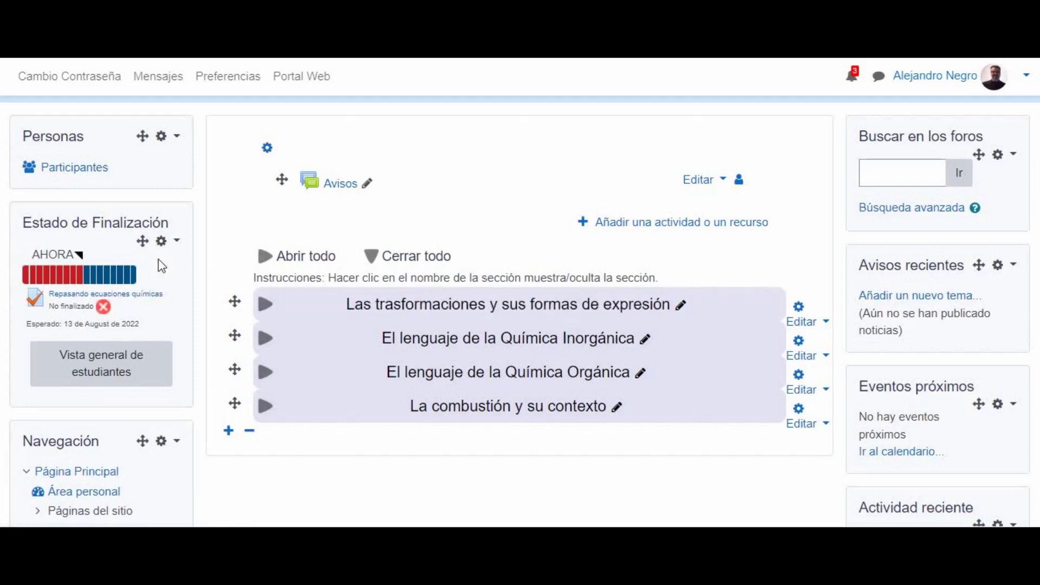
Open the settings of the Repasando ecuaciones químicas quiz in the section Las trasformaciones y sus formas de expresión.
scroll(158, 259, down, 1)
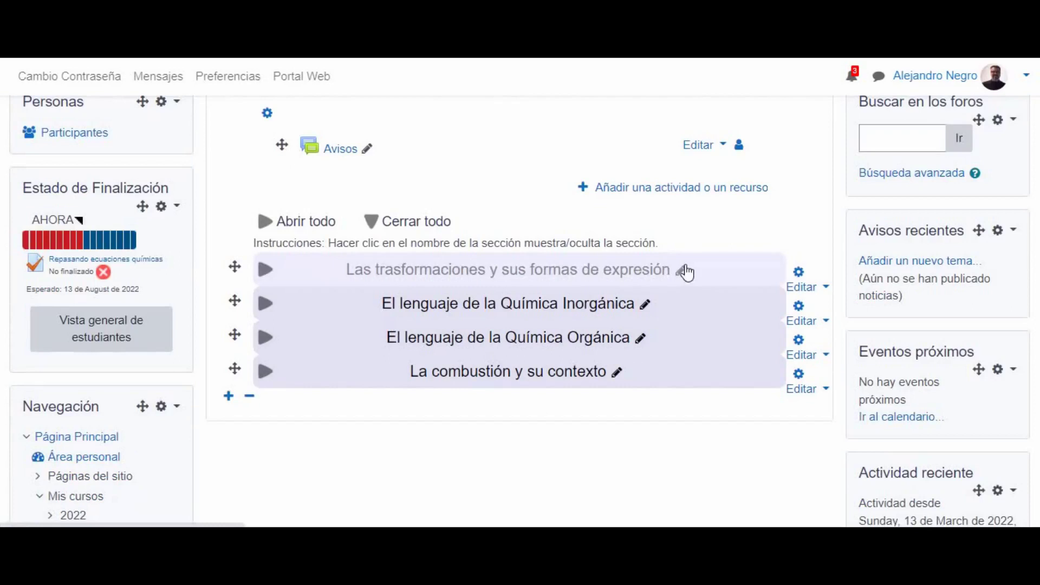
click(269, 271)
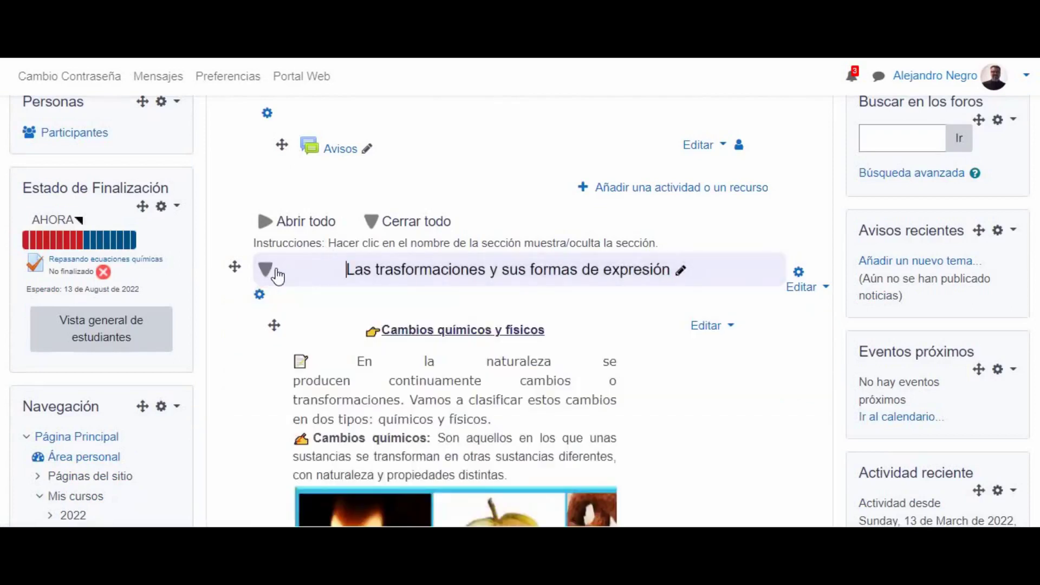
scroll(386, 306, down, 20)
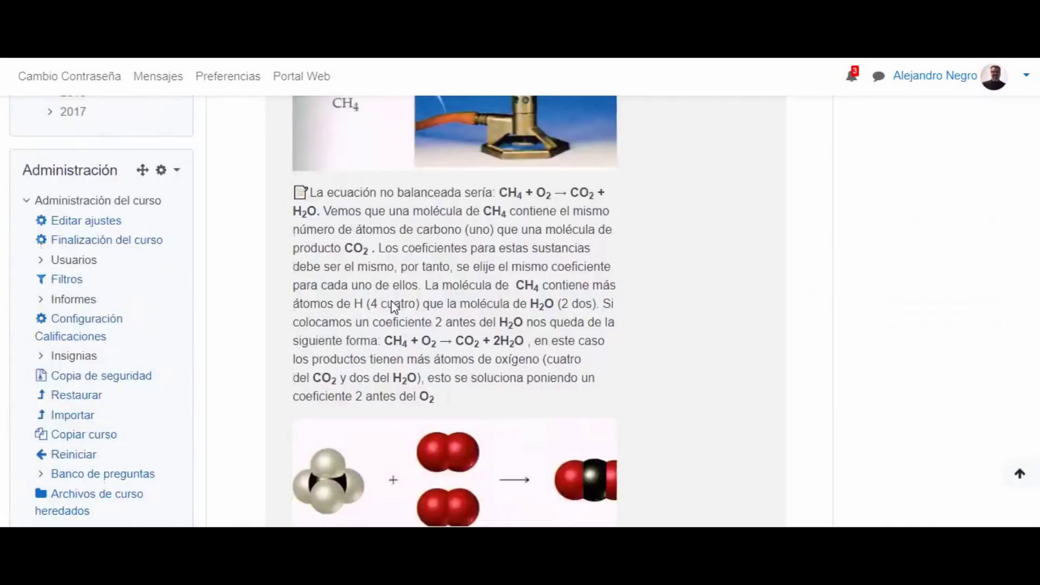
scroll(399, 302, down, 10)
scroll(399, 299, up, 1)
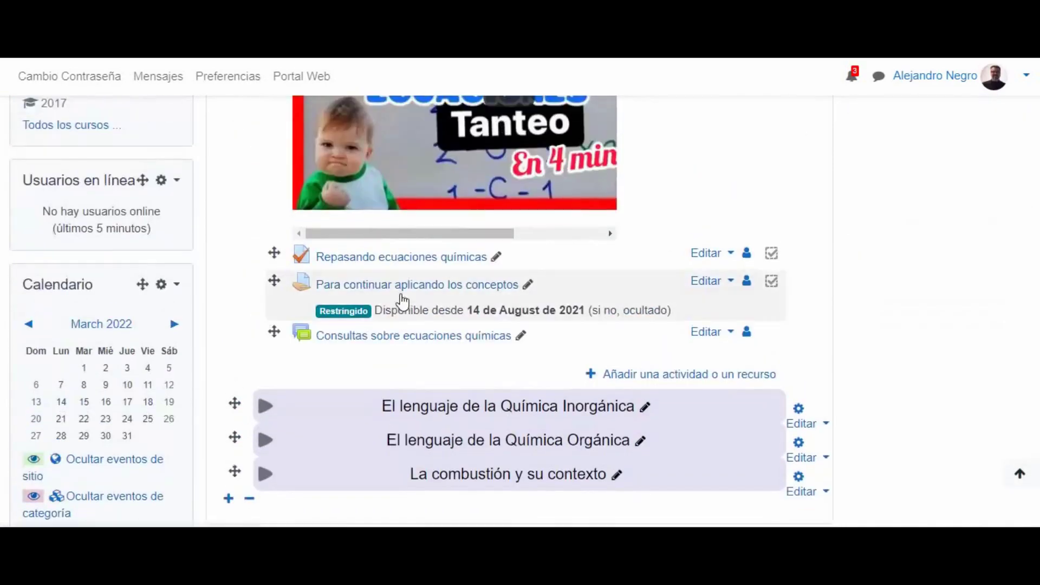
click(714, 255)
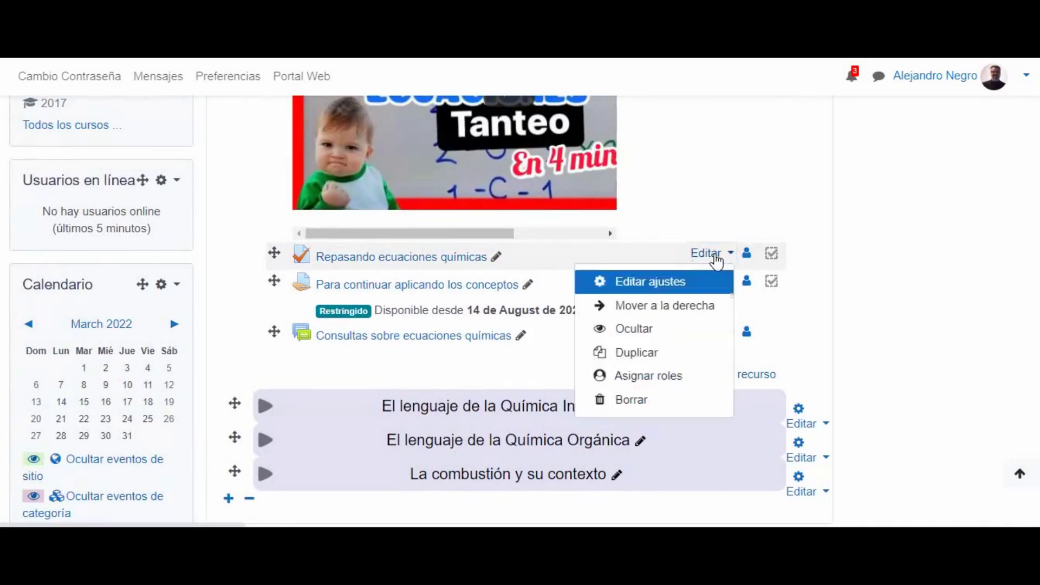
click(682, 281)
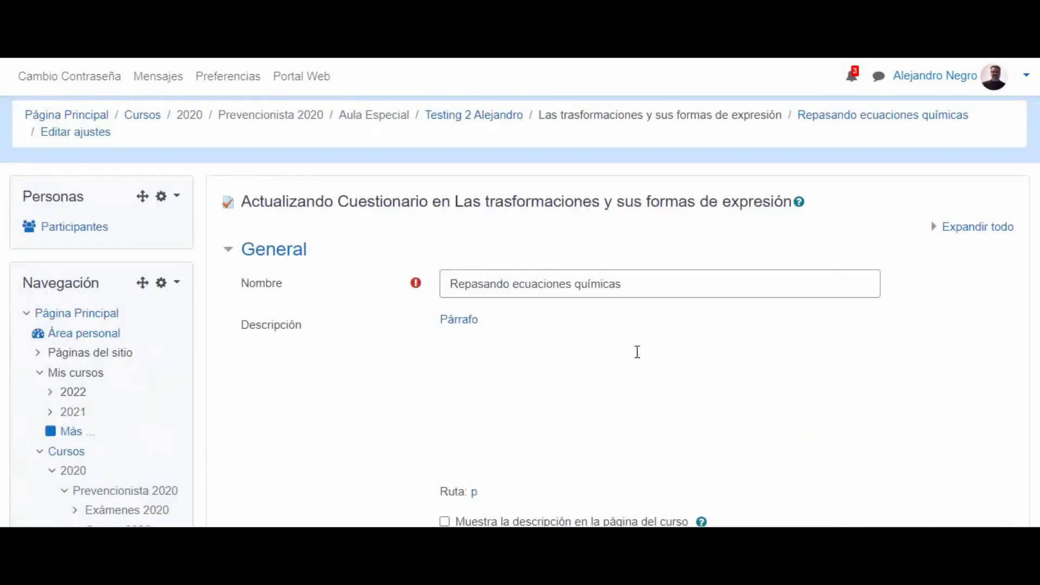
Set the quiz's completion tracking to "Mostrar la actividad como completada cuando se cumplan las condiciones" and save, returning to the course.
scroll(634, 360, down, 10)
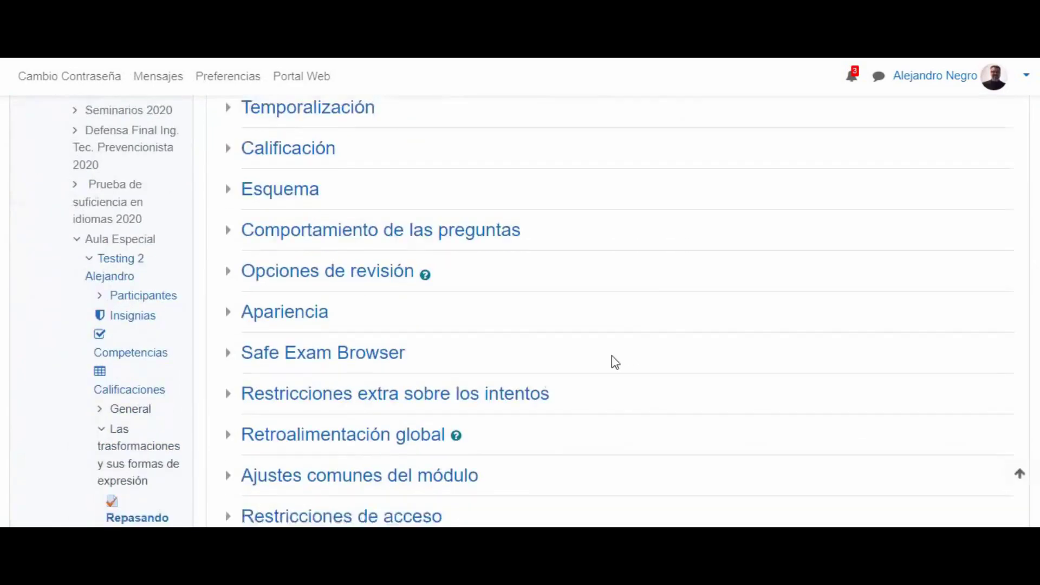
scroll(515, 327, down, 3)
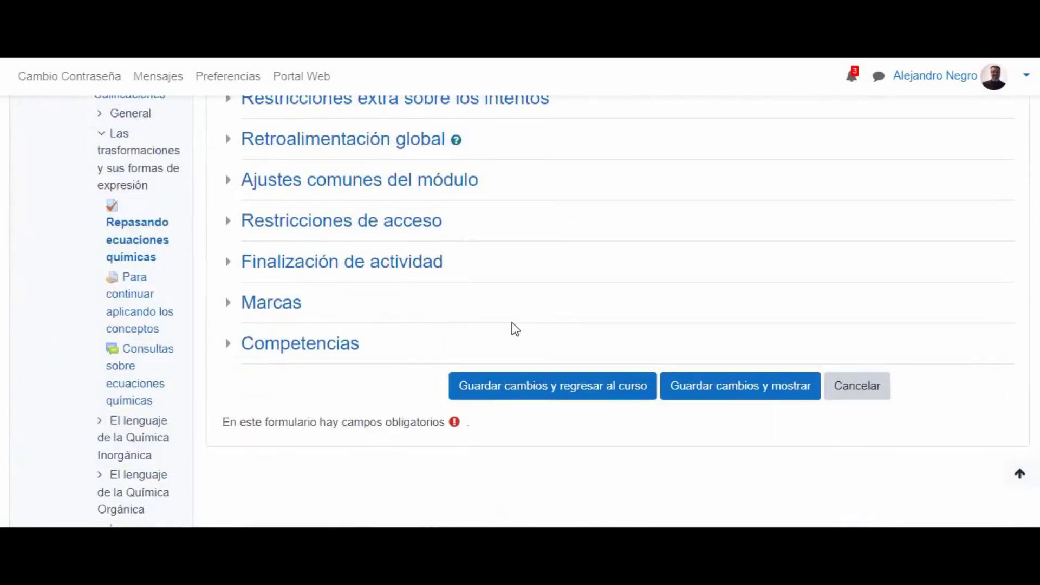
click(330, 265)
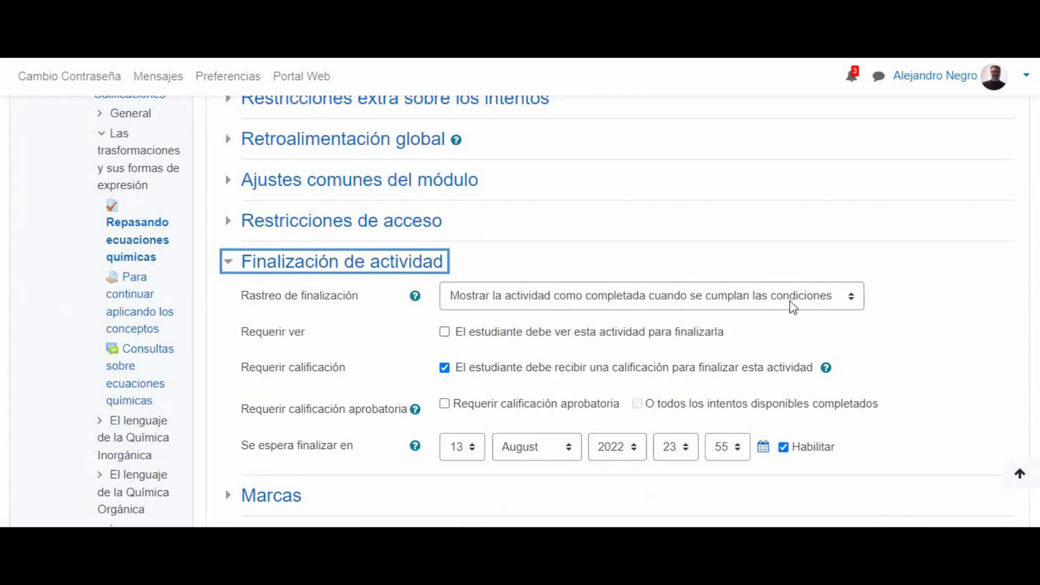
click(853, 306)
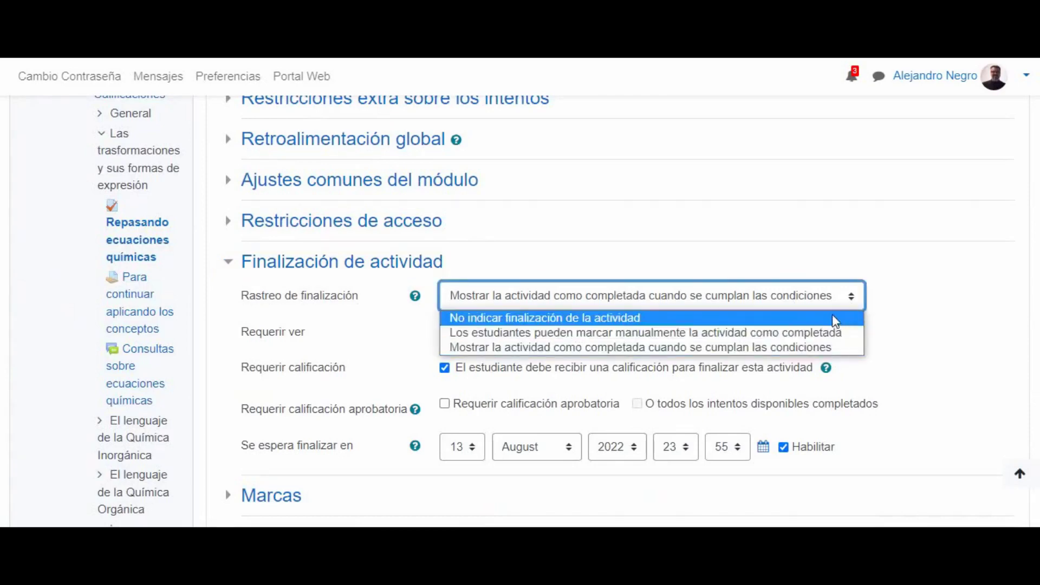
click(841, 350)
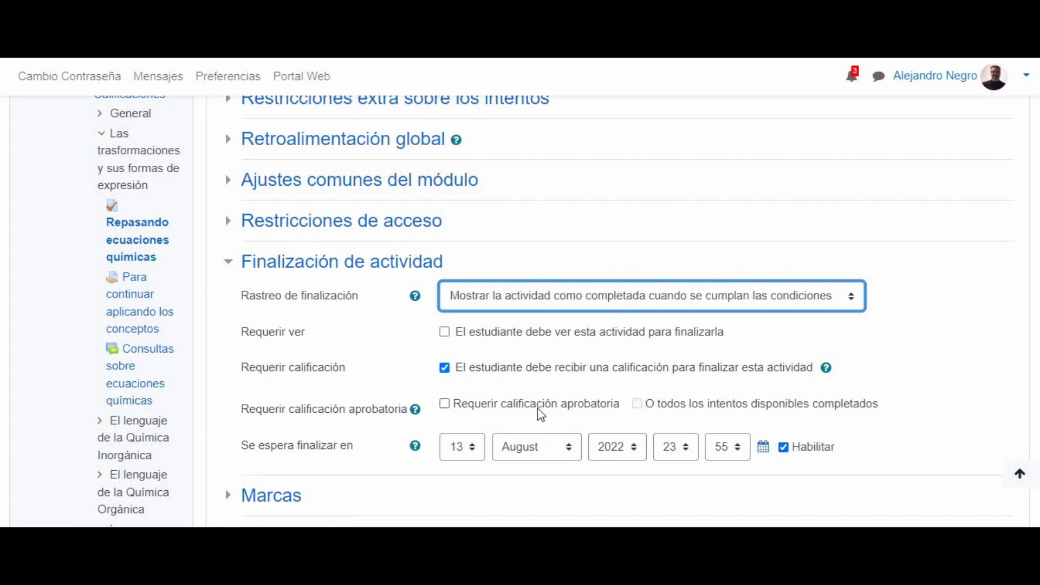
scroll(537, 412, down, 4)
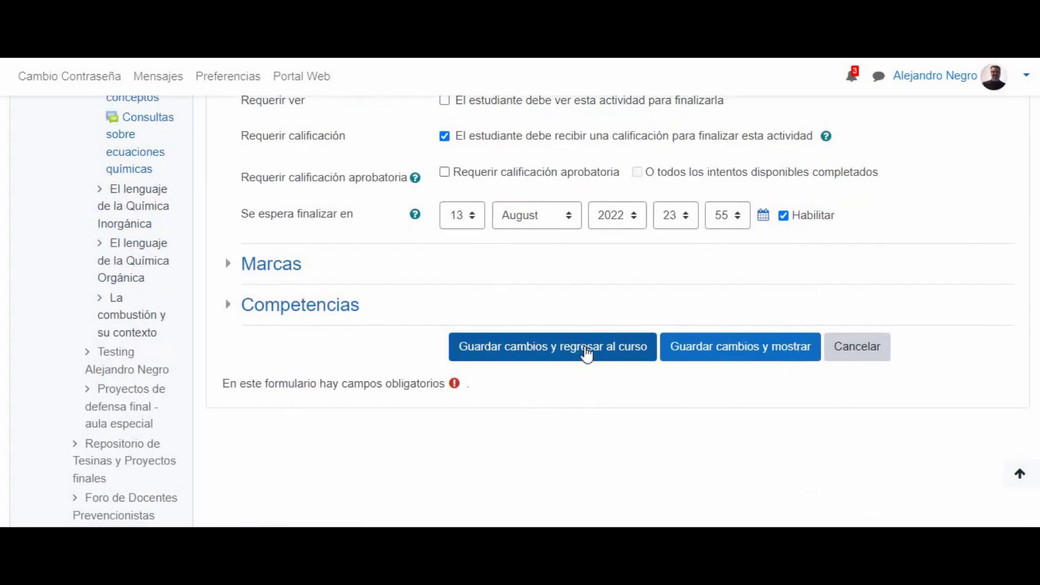
click(587, 354)
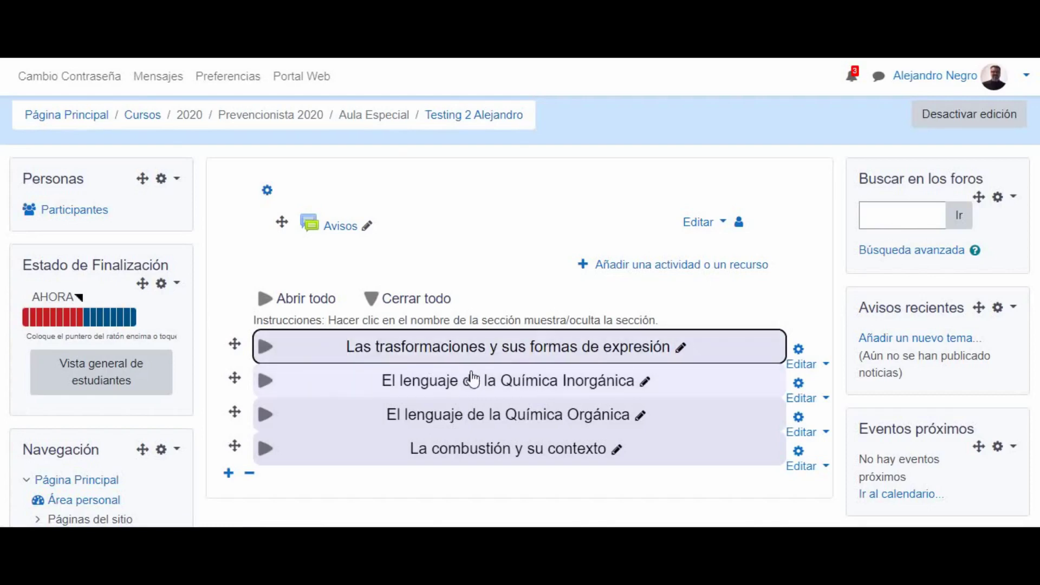
Open the configuration of the Estado de Finalización block and order its bar by Ordenación en curso.
mouse_move(130, 317)
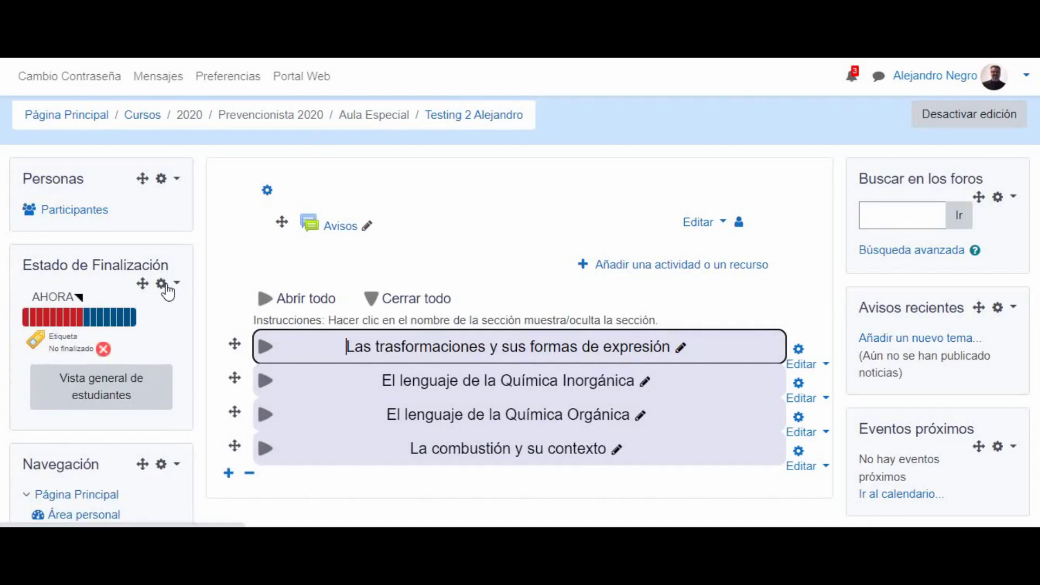
click(164, 286)
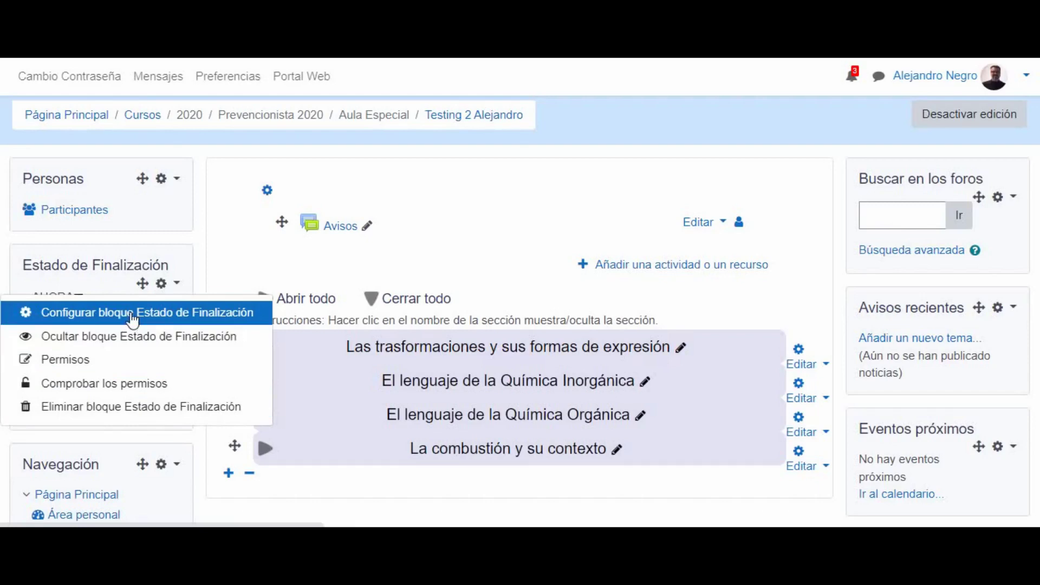
click(133, 320)
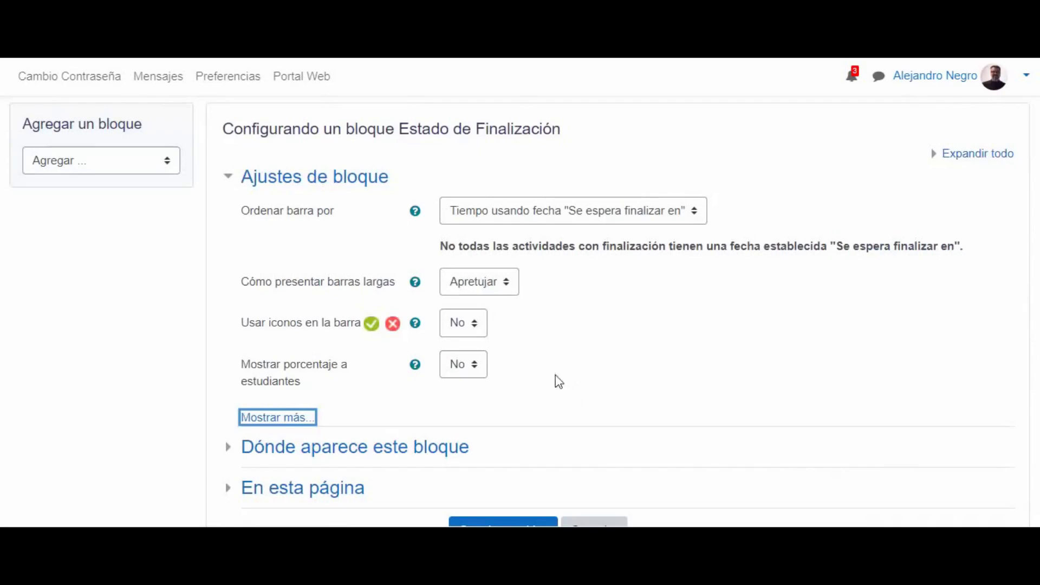
click(508, 220)
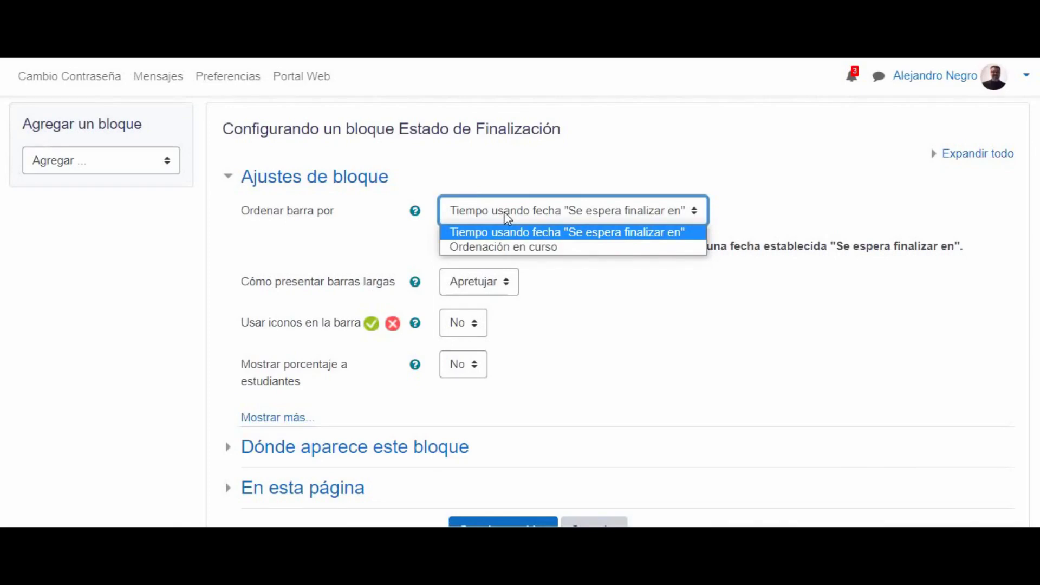
click(512, 248)
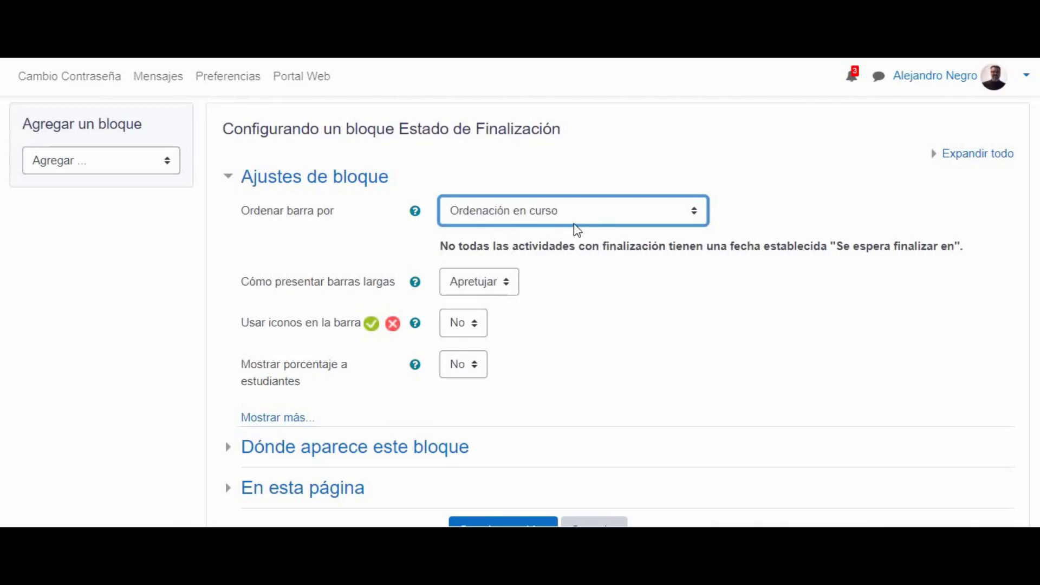
Review the presentation options for long bars and set the use of icons in the bar to Sí.
scroll(577, 230, down, 2)
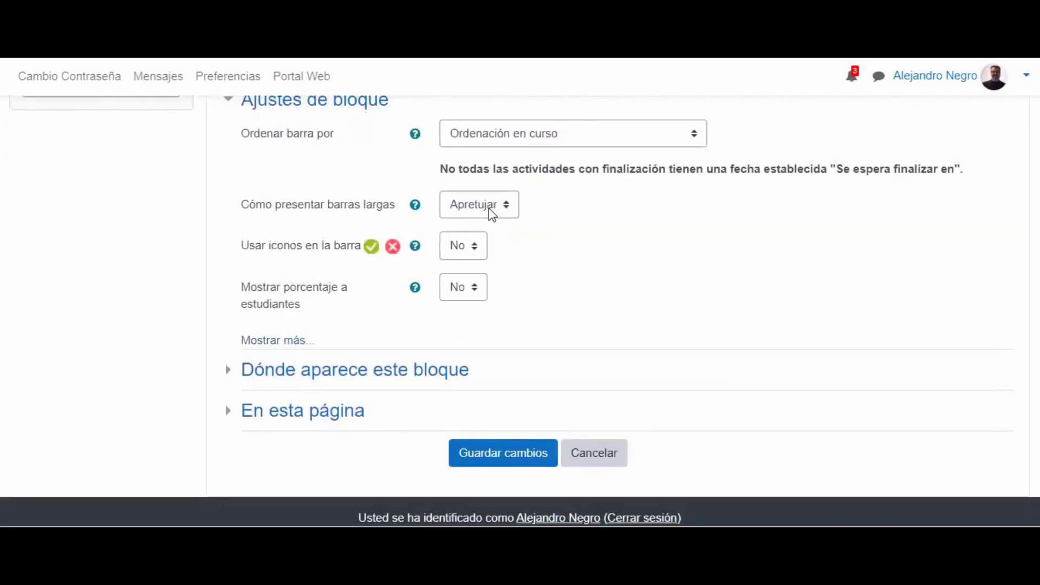
click(480, 207)
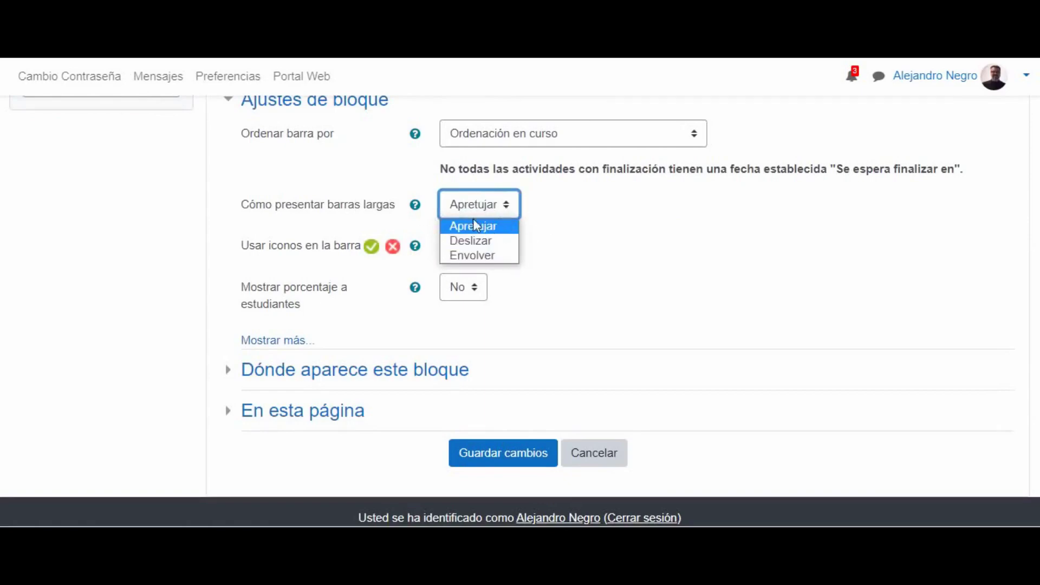
click(606, 230)
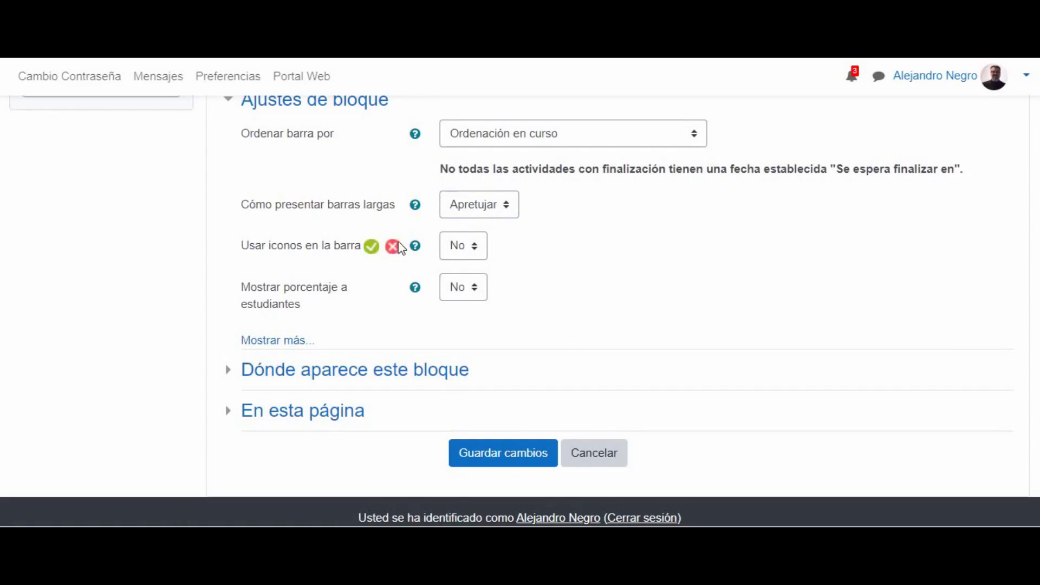
click(476, 250)
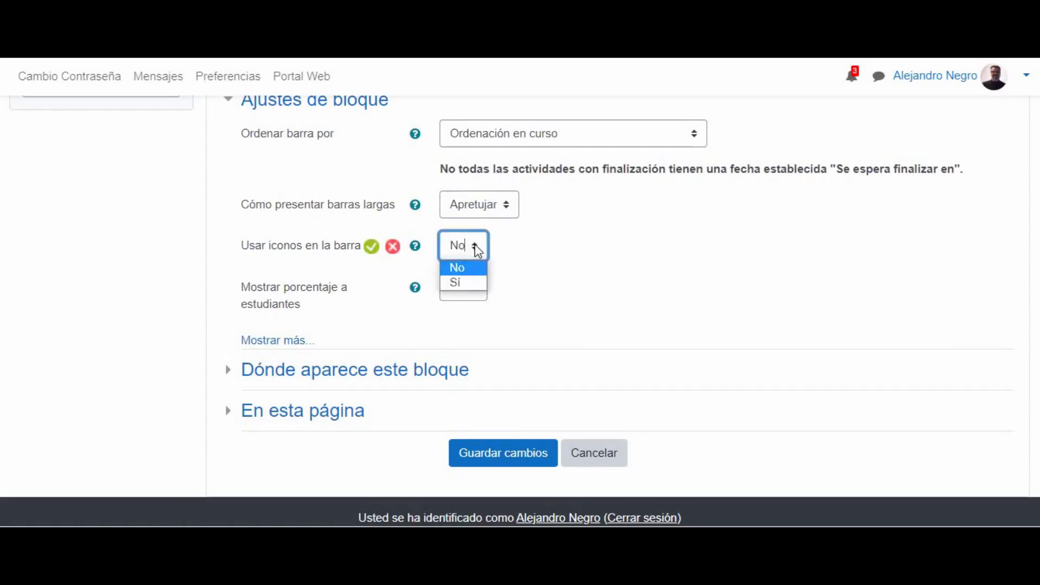
click(458, 281)
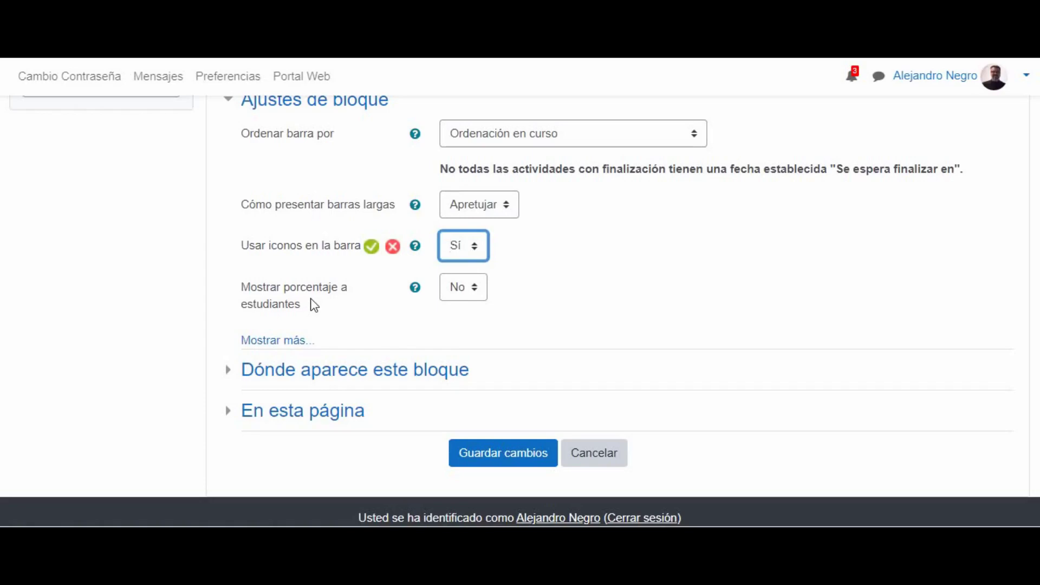
Show the additional block settings, choose Todos los participantes as the visible group, and set the included activities to Actividades seleccionadas.
click(274, 343)
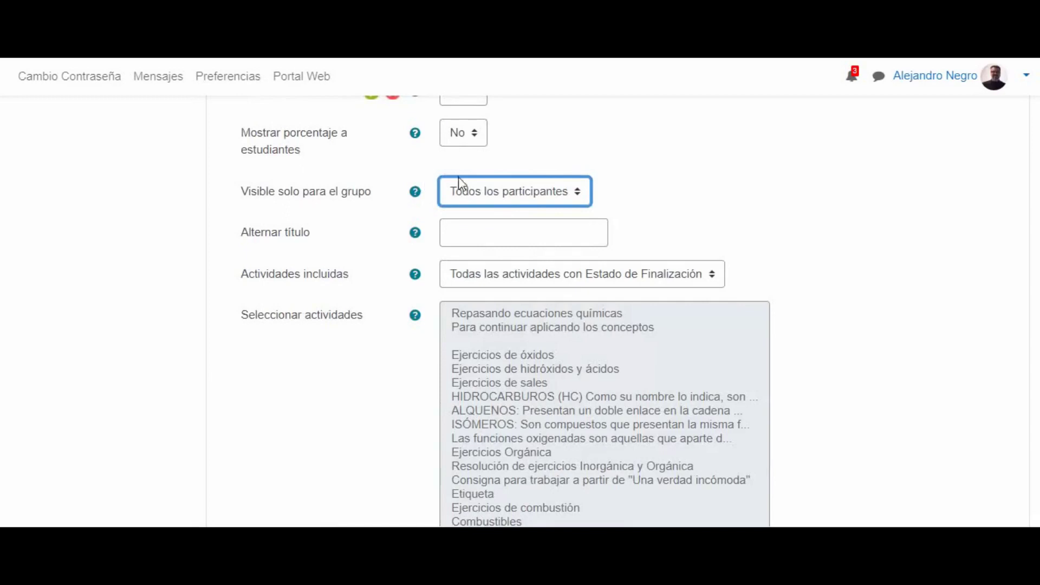
click(516, 191)
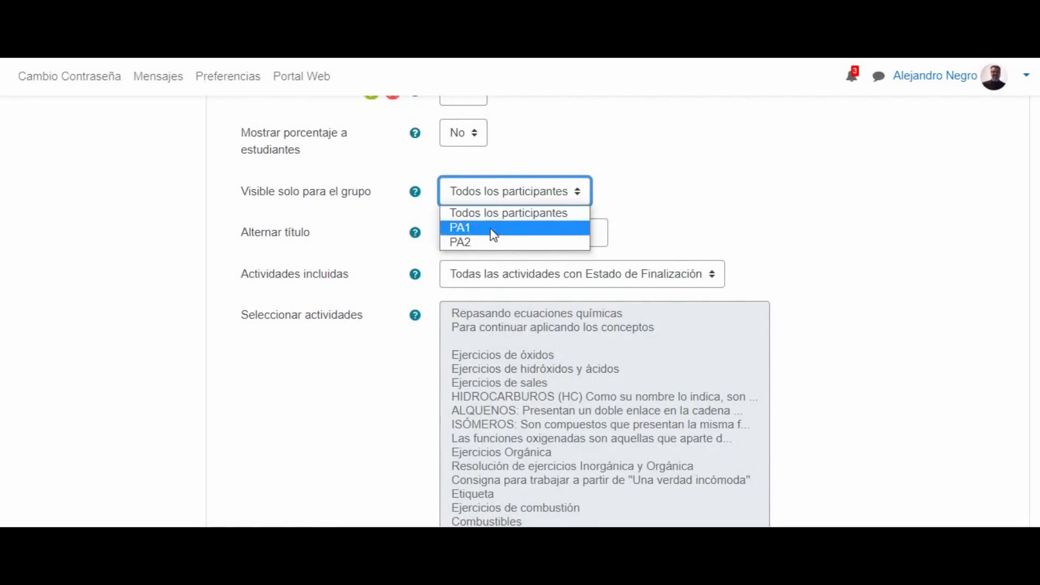
click(521, 213)
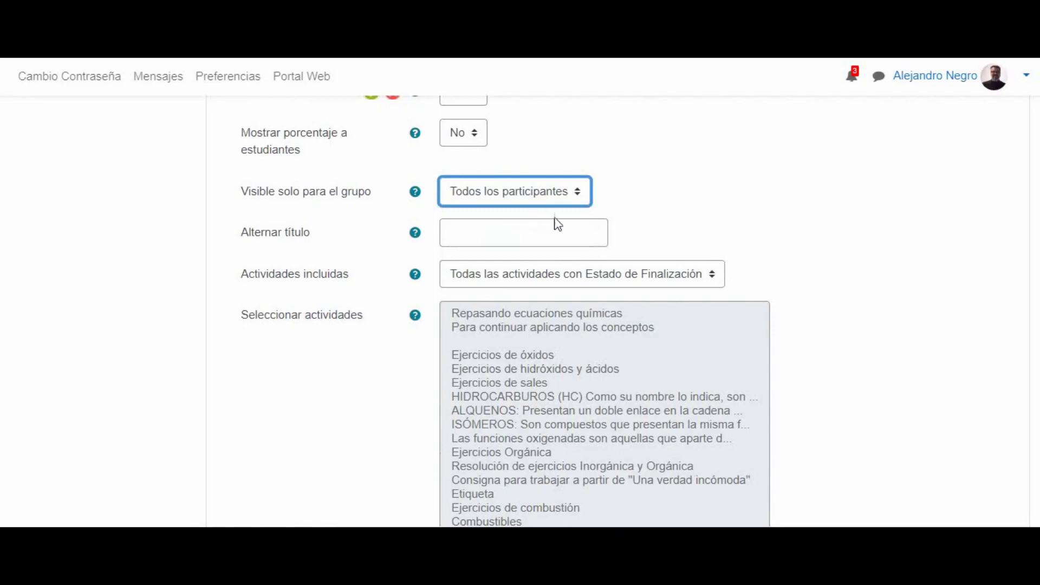
scroll(599, 205, down, 1)
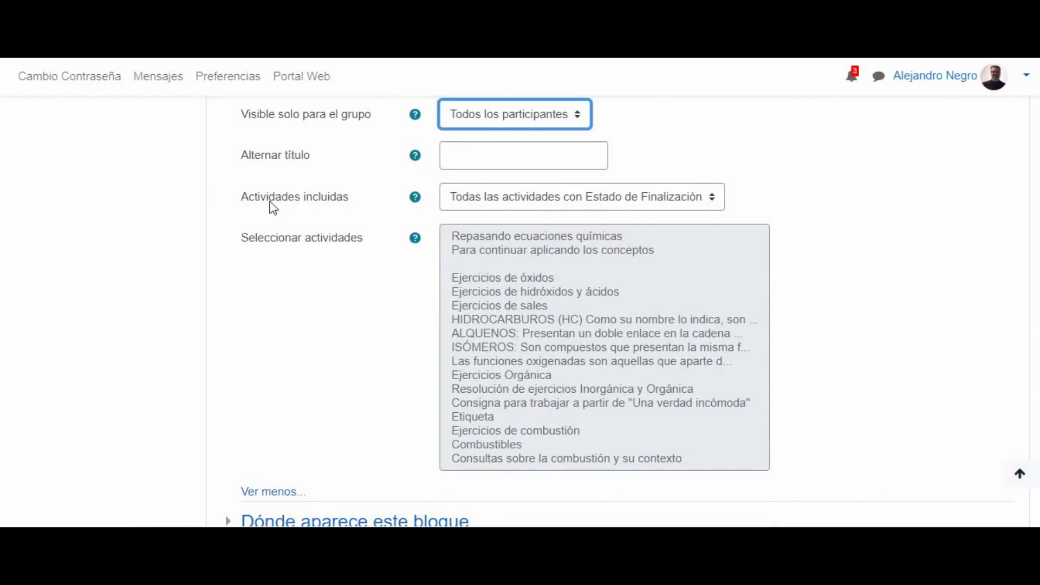
click(505, 196)
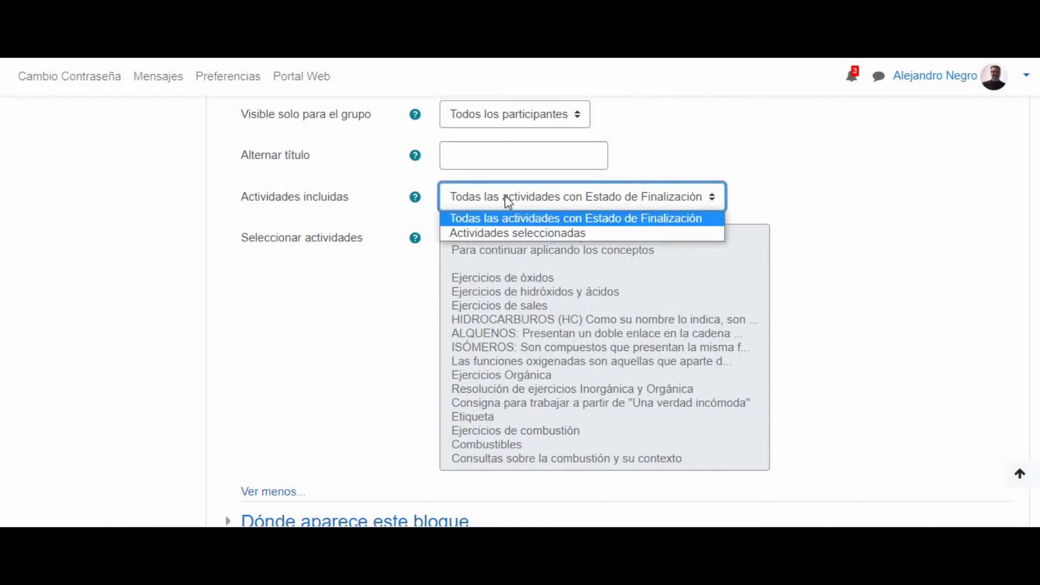
click(511, 234)
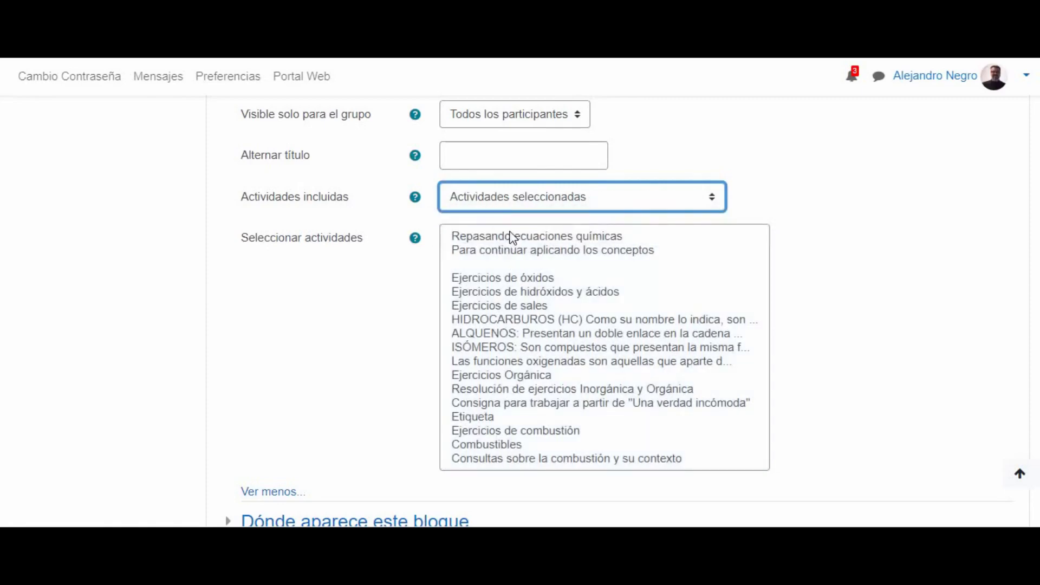
Select Repasando ecuaciones químicas, Ejercicios de óxidos, Ejercicios de sales, ISÓMEROS, Ejercicios Orgánica, the "Una verdad incómoda" task, Ejercicios de combustión and Consultas as included activities.
scroll(530, 292, down, 2)
scroll(530, 295, up, 1)
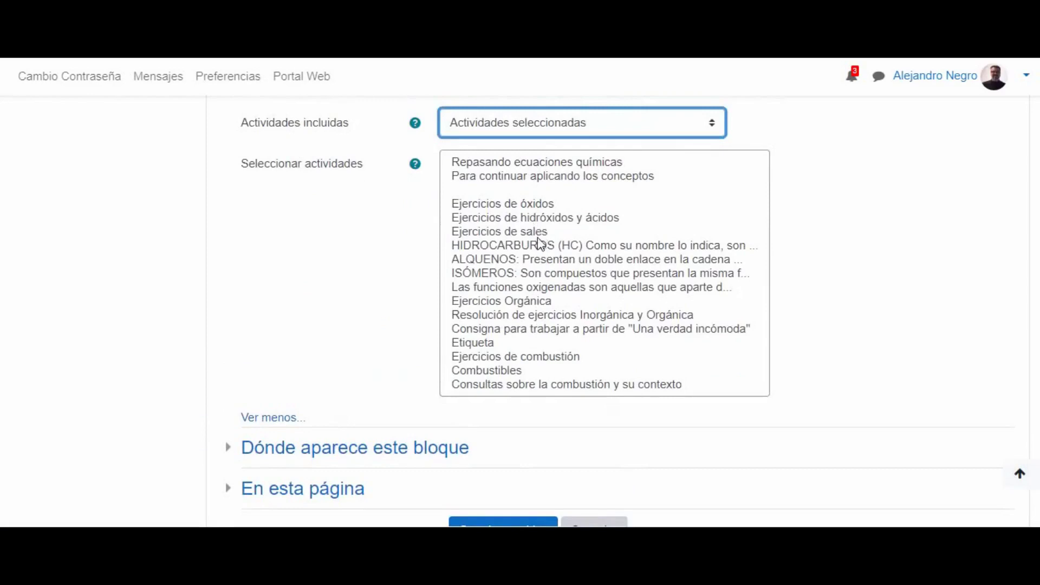
click(519, 165)
ctrl+click(510, 209)
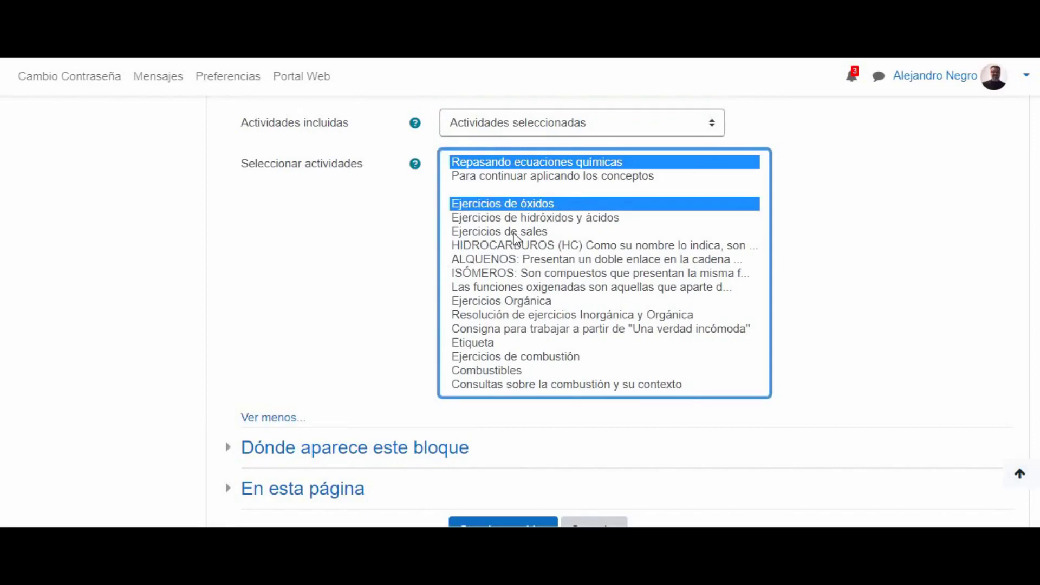
ctrl+click(516, 233)
ctrl+click(510, 274)
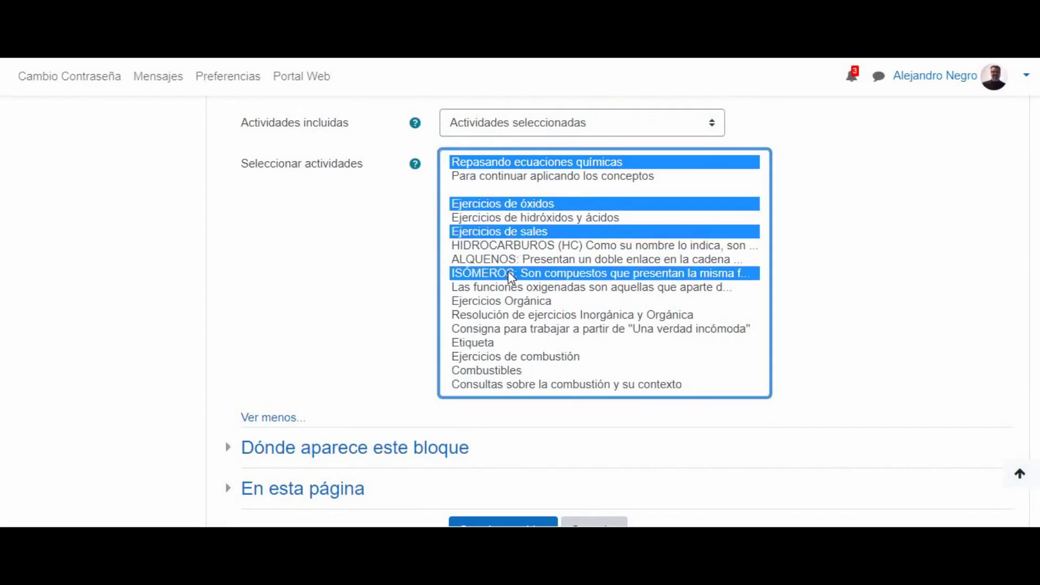
ctrl+click(508, 304)
ctrl+click(508, 331)
ctrl+click(484, 359)
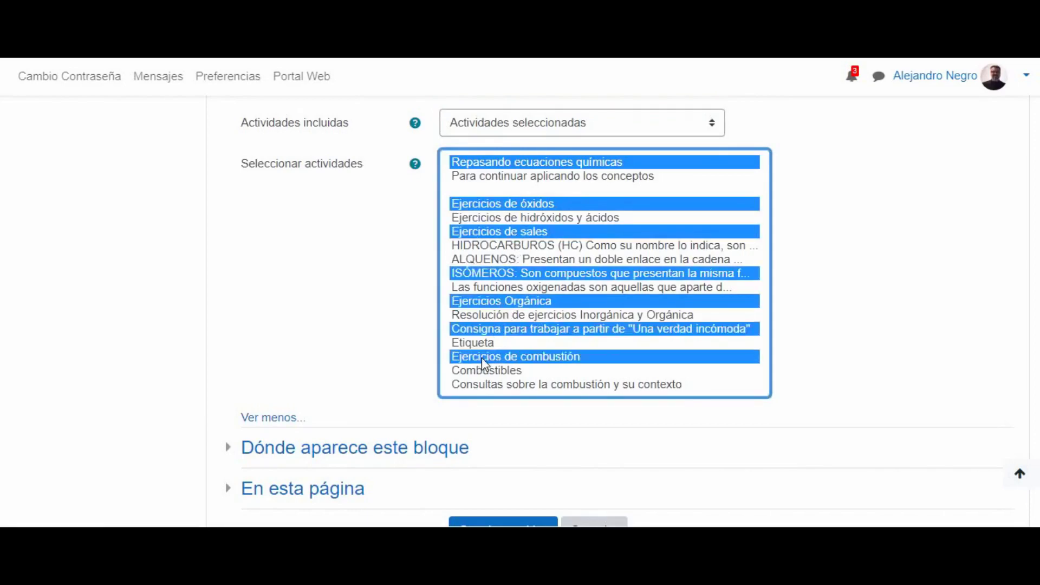
ctrl+click(481, 383)
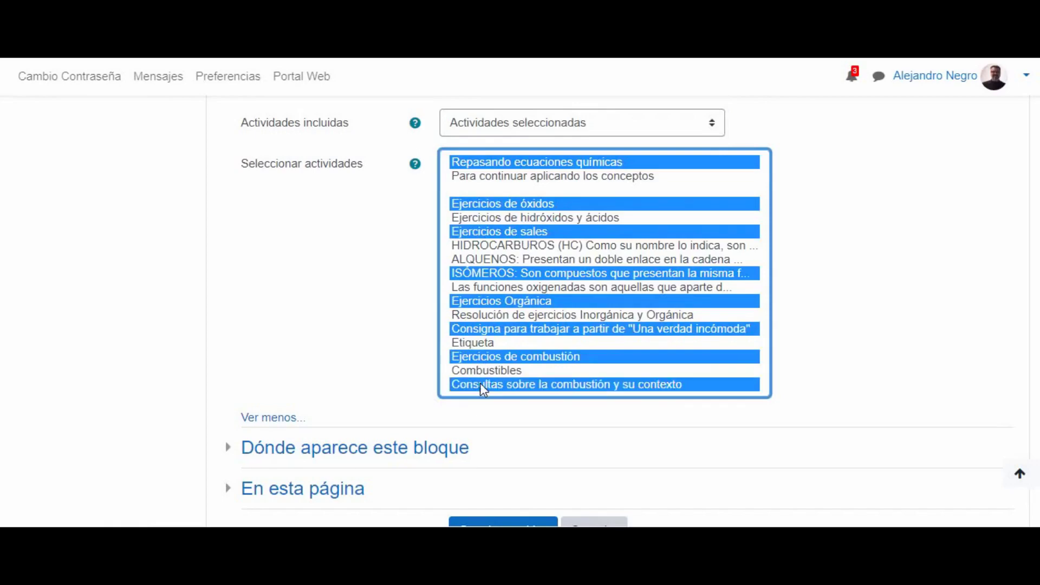
Set the block's included activities to Todas las actividades con Estado de Finalización.
scroll(607, 372, up, 1)
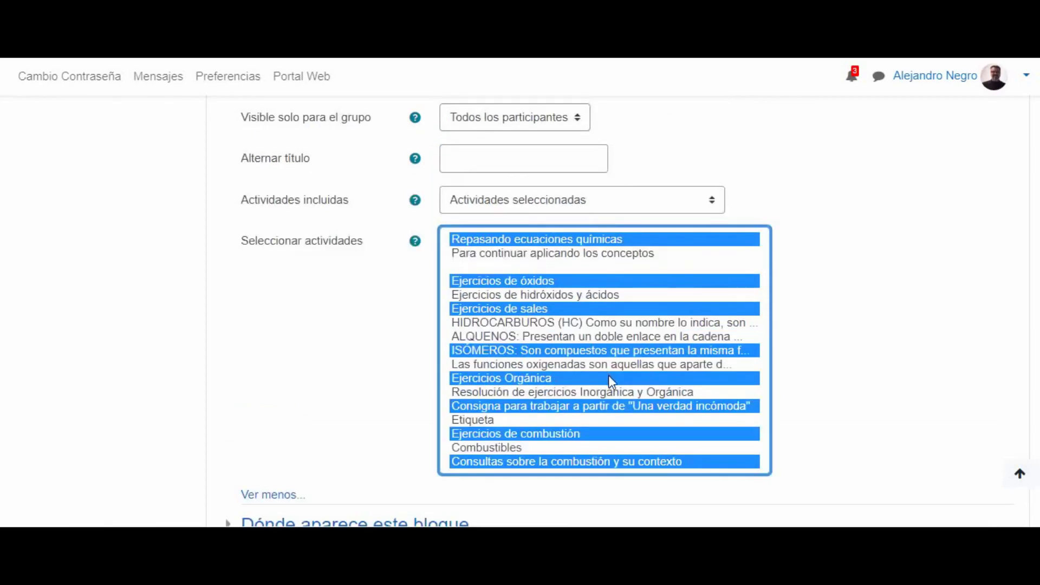
click(656, 210)
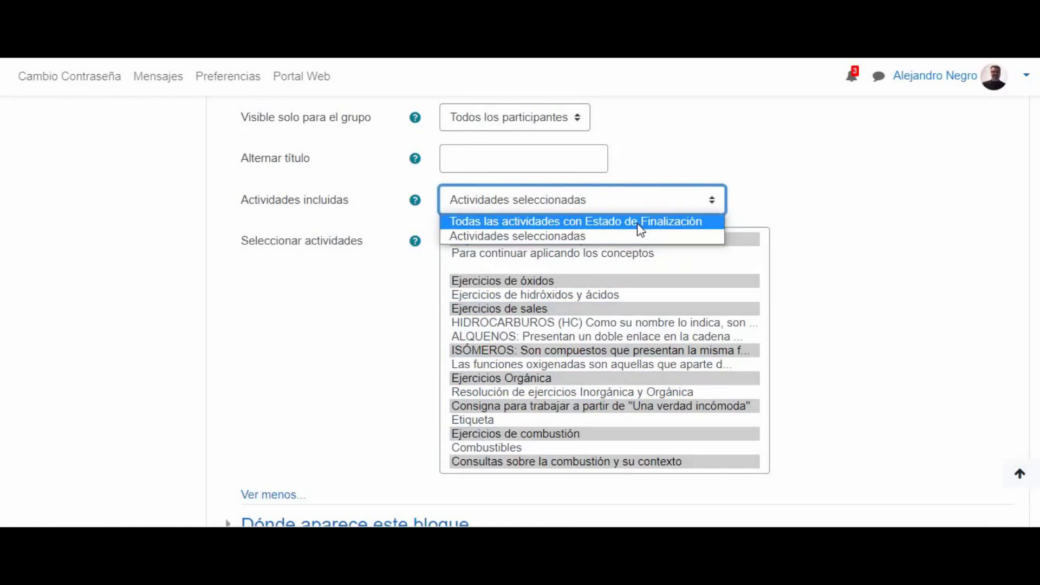
click(637, 223)
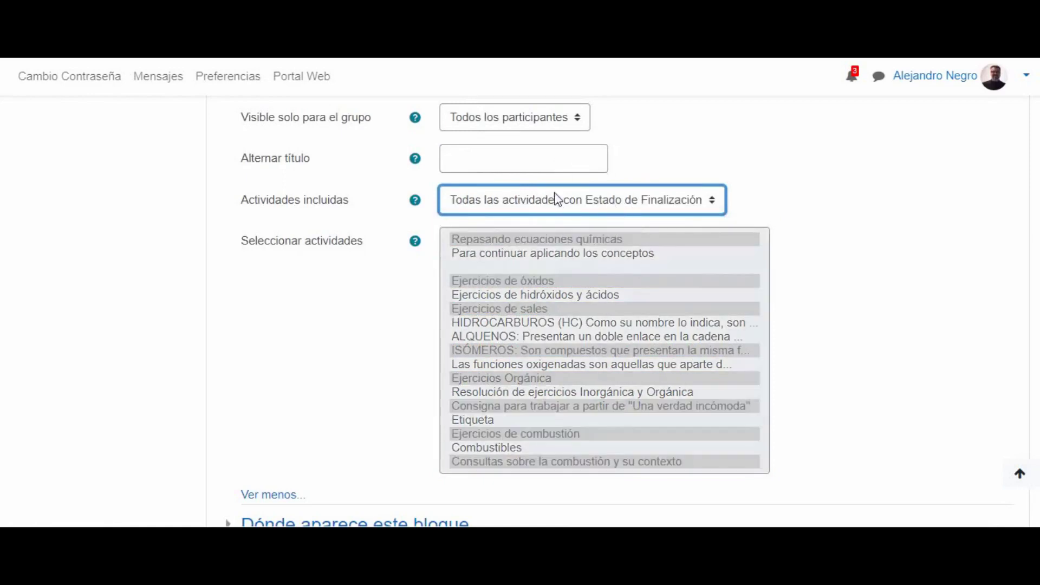
Review the Dónde aparece este bloque and En esta página sections and save the block configuration.
scroll(576, 267, down, 4)
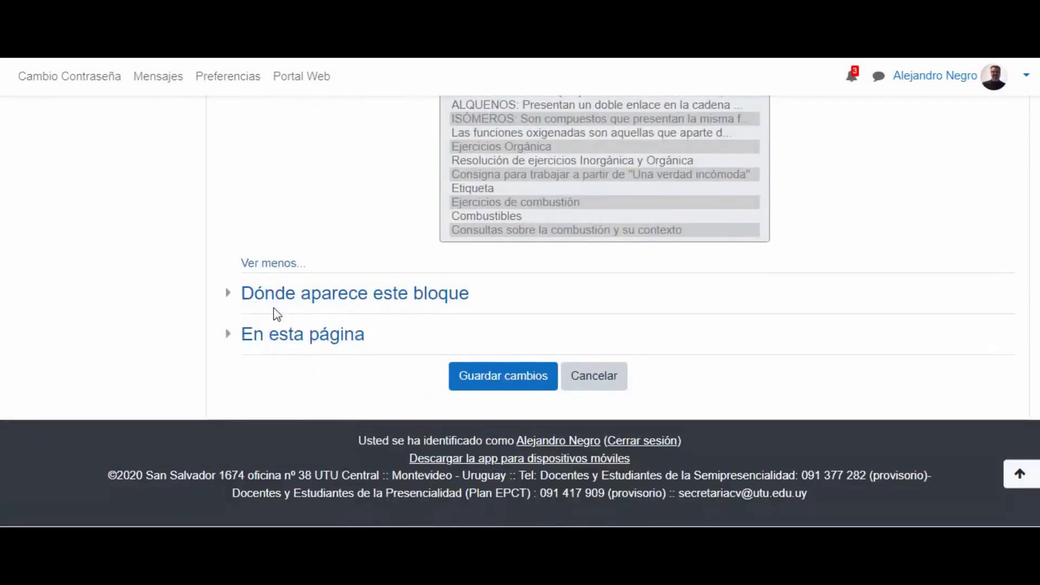
click(291, 298)
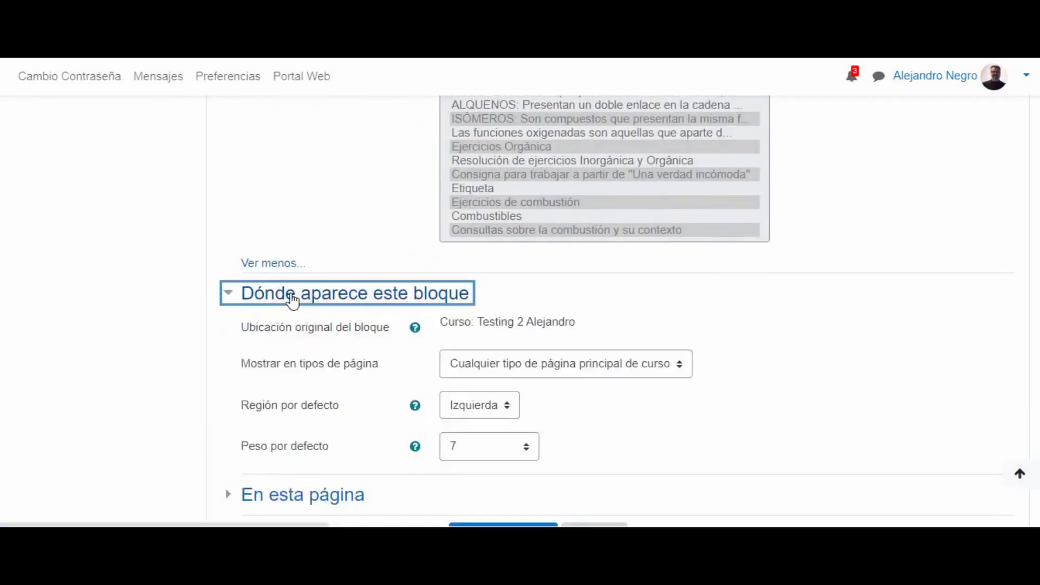
click(292, 298)
click(295, 343)
click(296, 341)
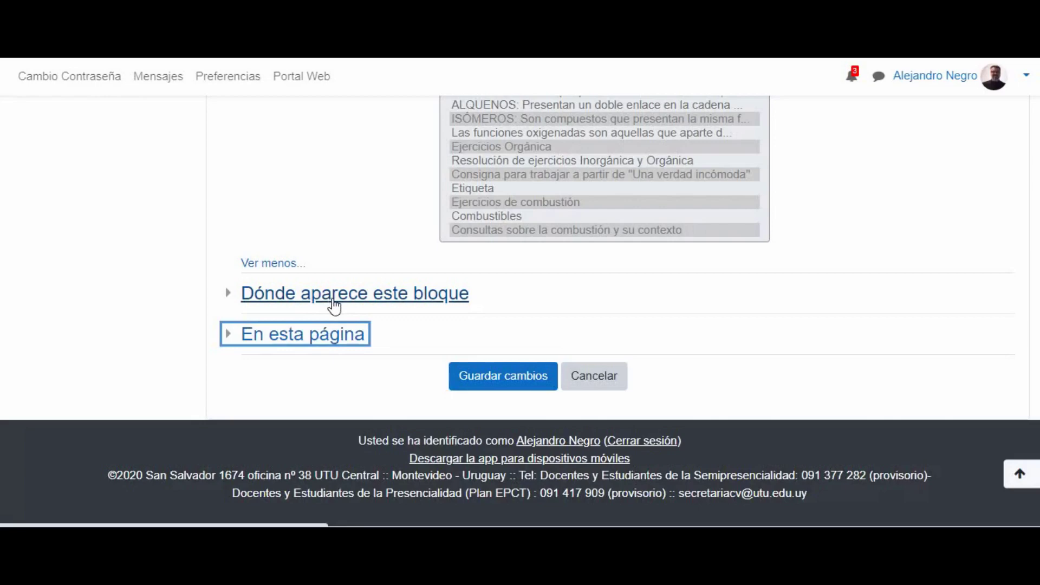
click(500, 379)
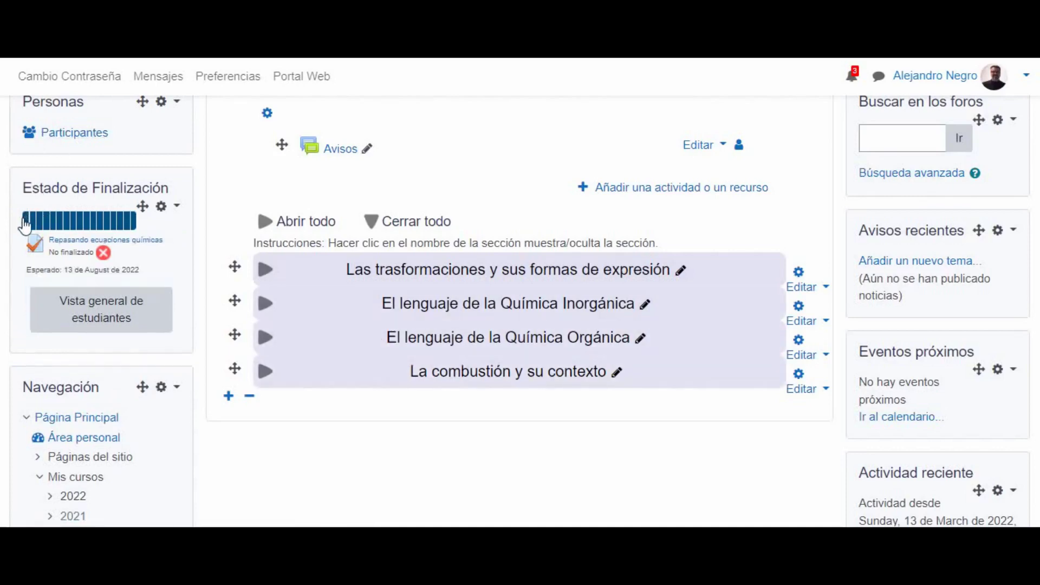
Inspect the individual activities shown in the Estado de Finalización bar on the course page.
mouse_move(41, 224)
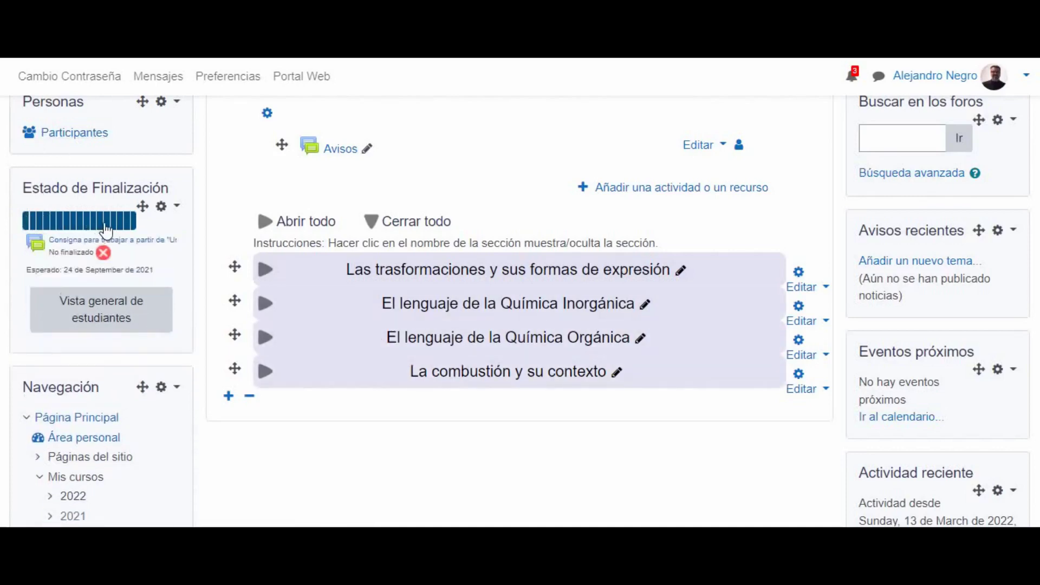
mouse_move(125, 230)
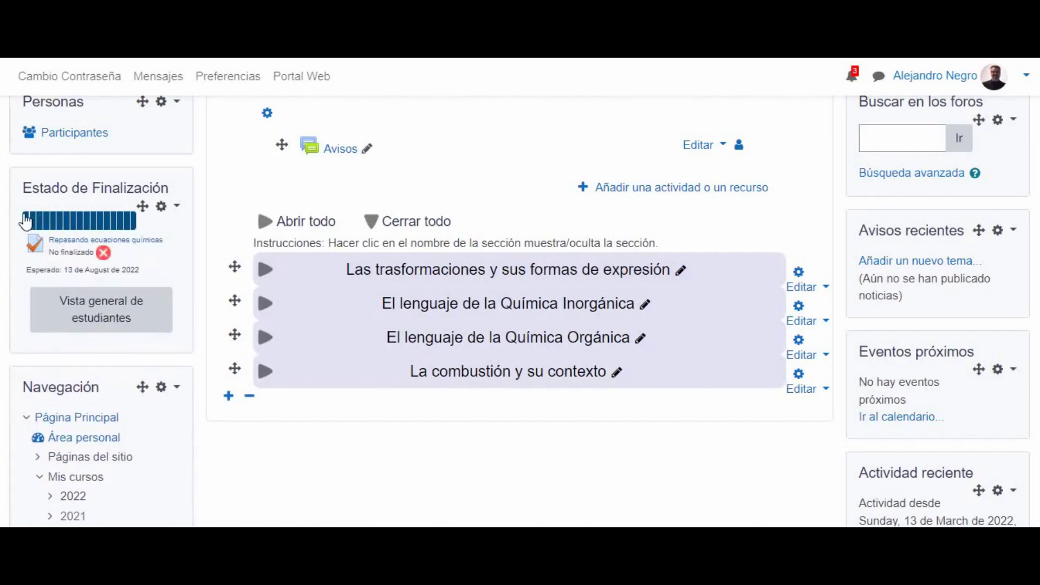
mouse_move(91, 228)
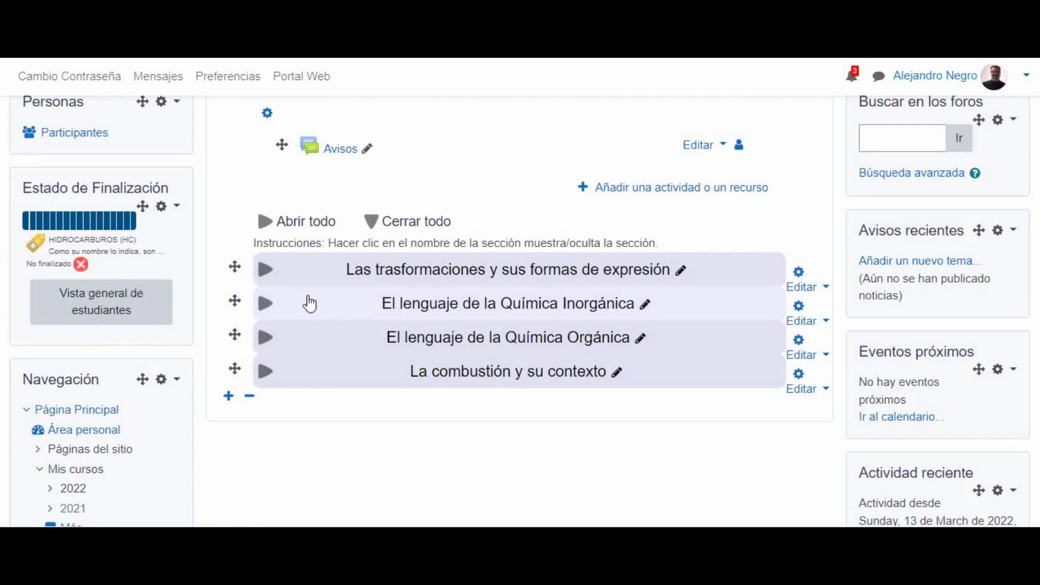
Open the block's Vista general de estudiantes and examine each student's completion bar, activity details and progress.
click(100, 310)
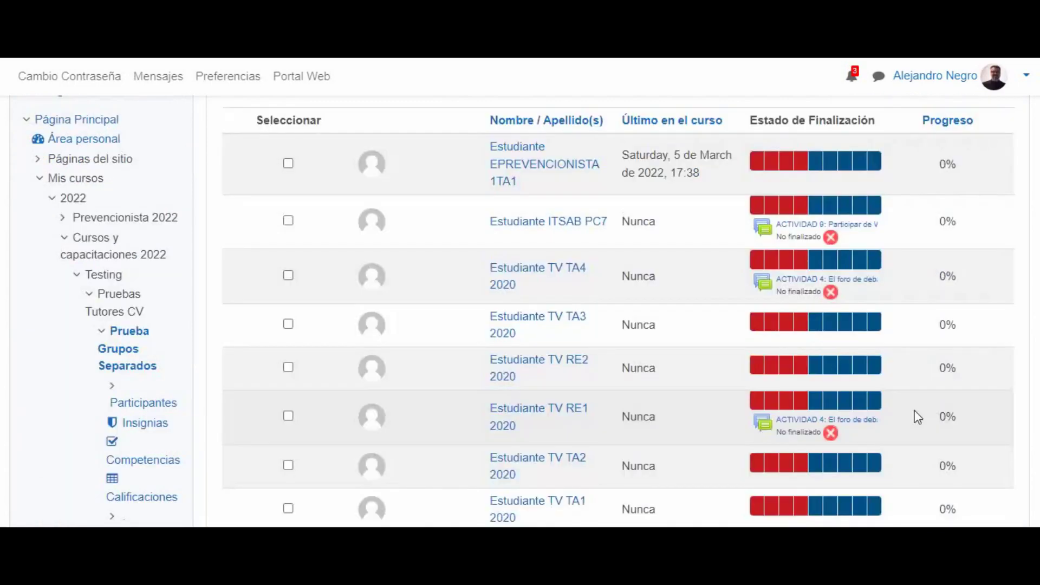
mouse_move(762, 376)
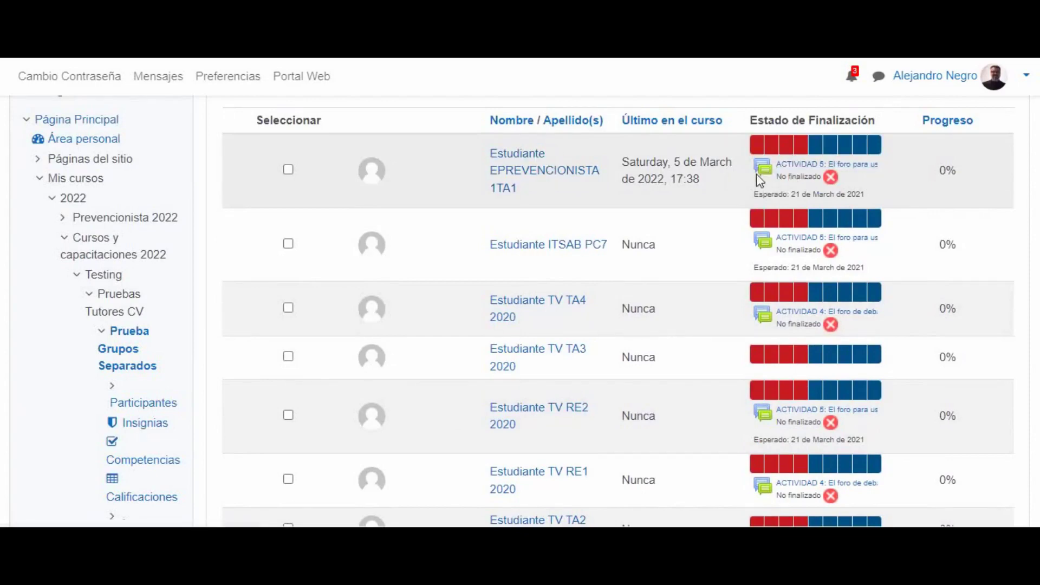
mouse_move(841, 163)
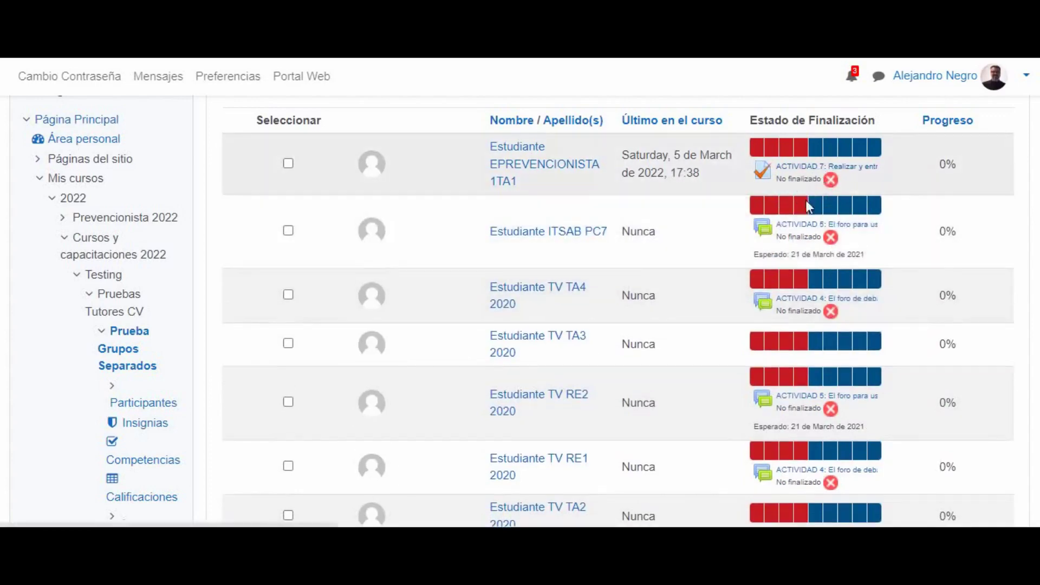
mouse_move(814, 279)
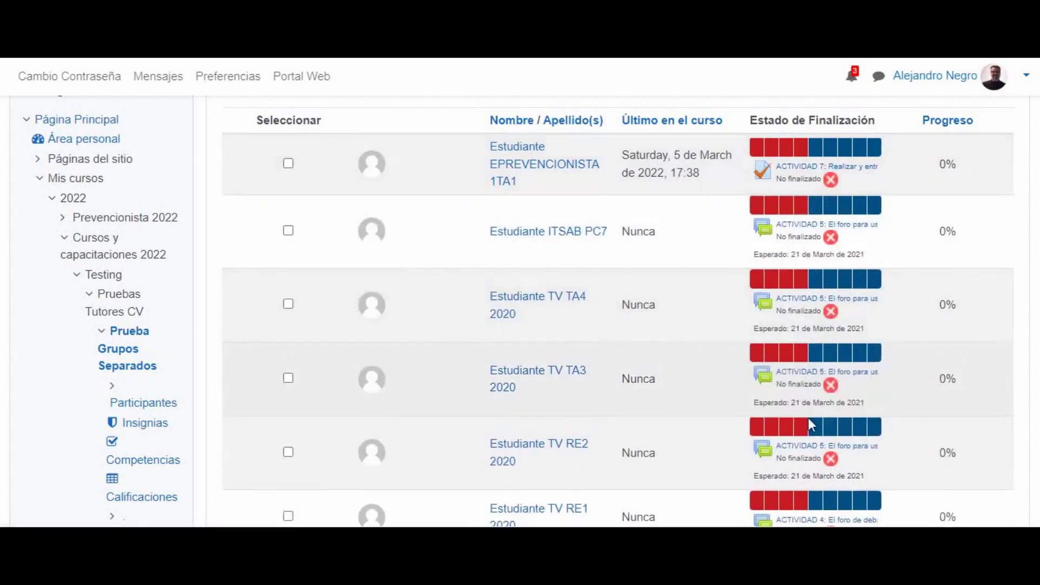
scroll(704, 401, down, 1)
scroll(706, 377, down, 10)
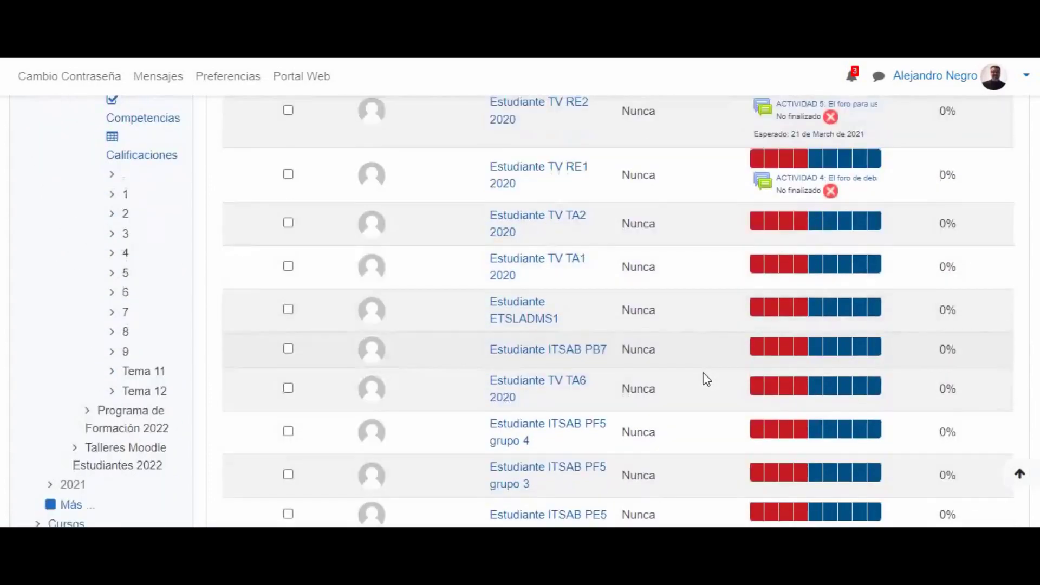
scroll(702, 376, down, 1)
scroll(703, 379, up, 7)
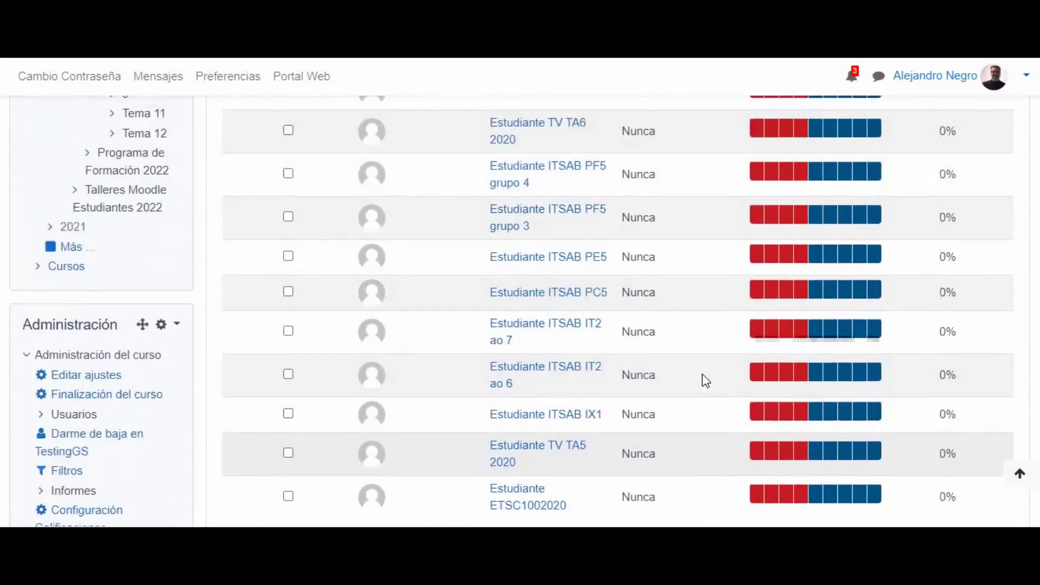
scroll(702, 379, up, 5)
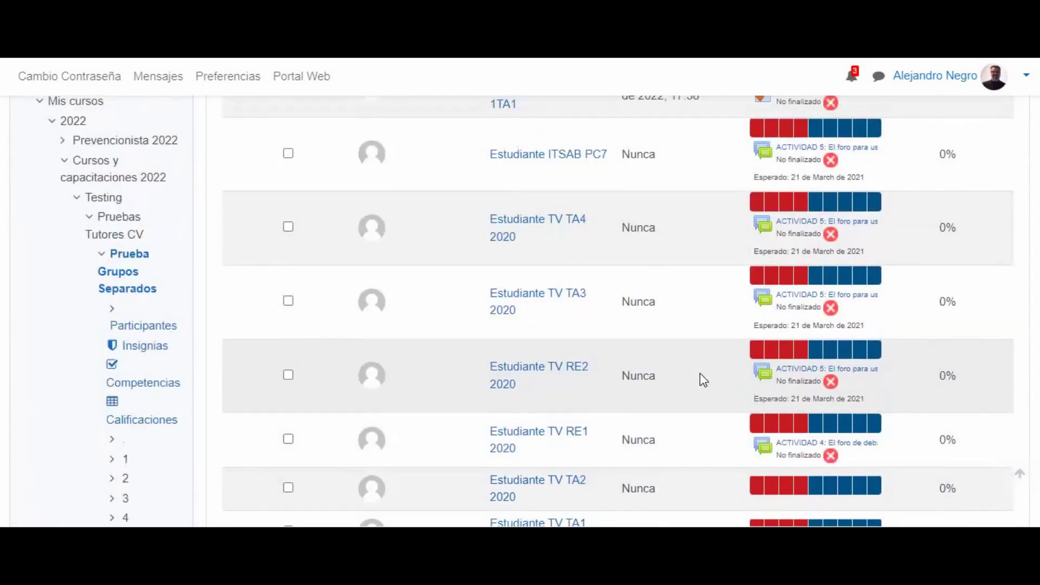
scroll(754, 355, down, 7)
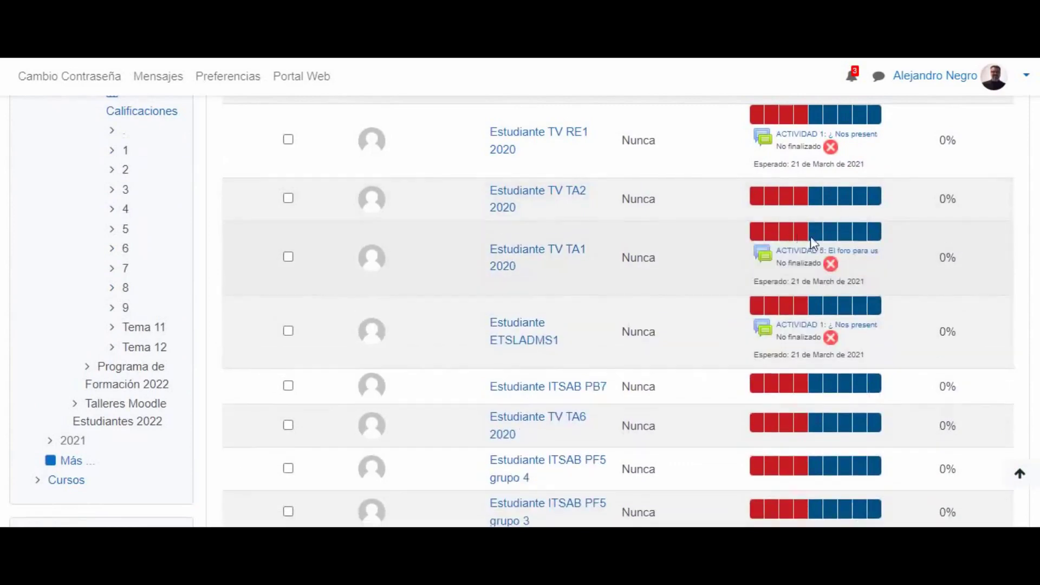
mouse_move(756, 314)
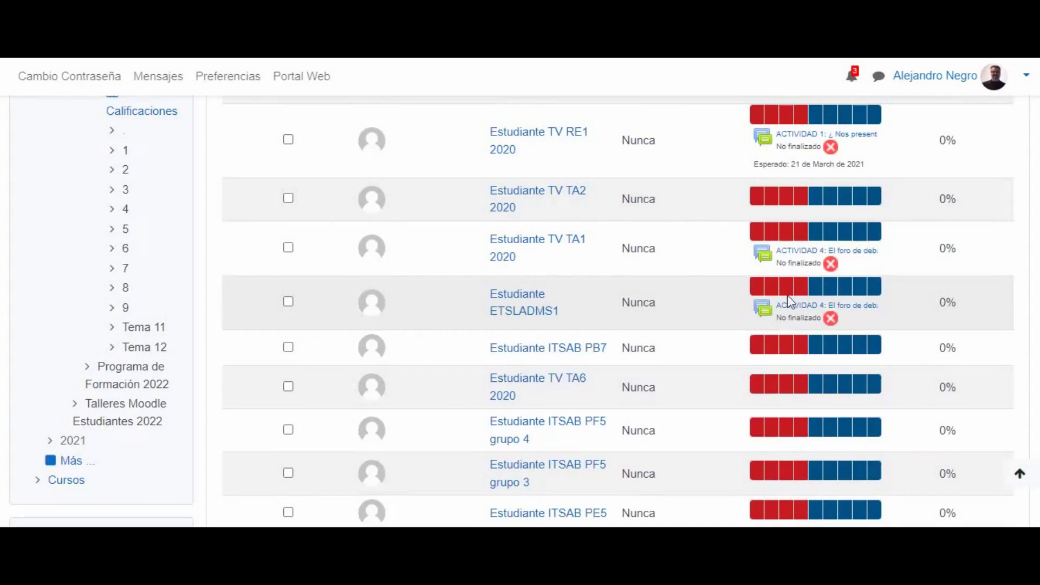
mouse_move(739, 339)
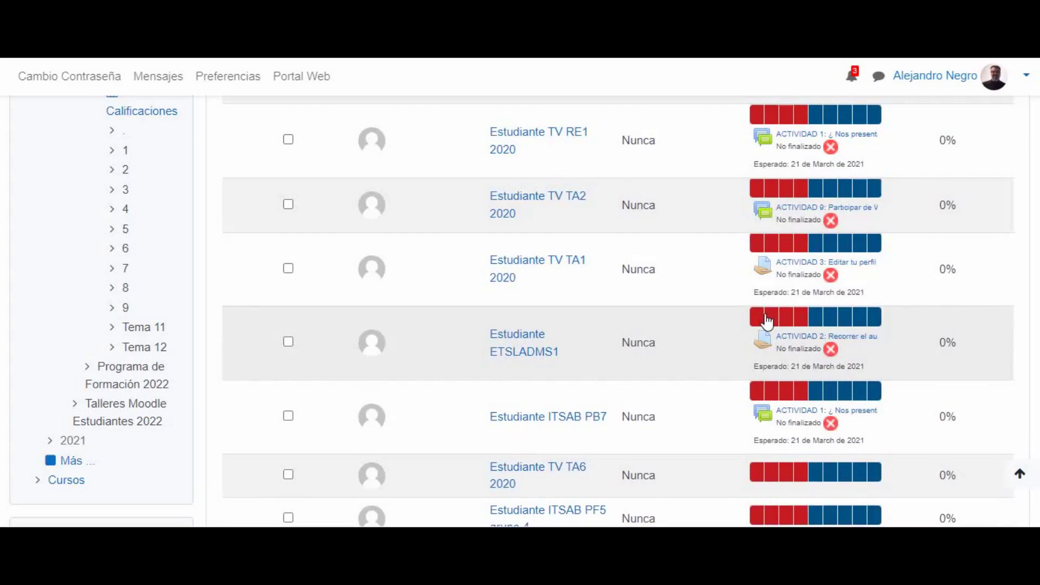
Select three consecutive students in the overview list and choose Enviar un mensaje as the action for the selected users.
click(289, 342)
click(288, 270)
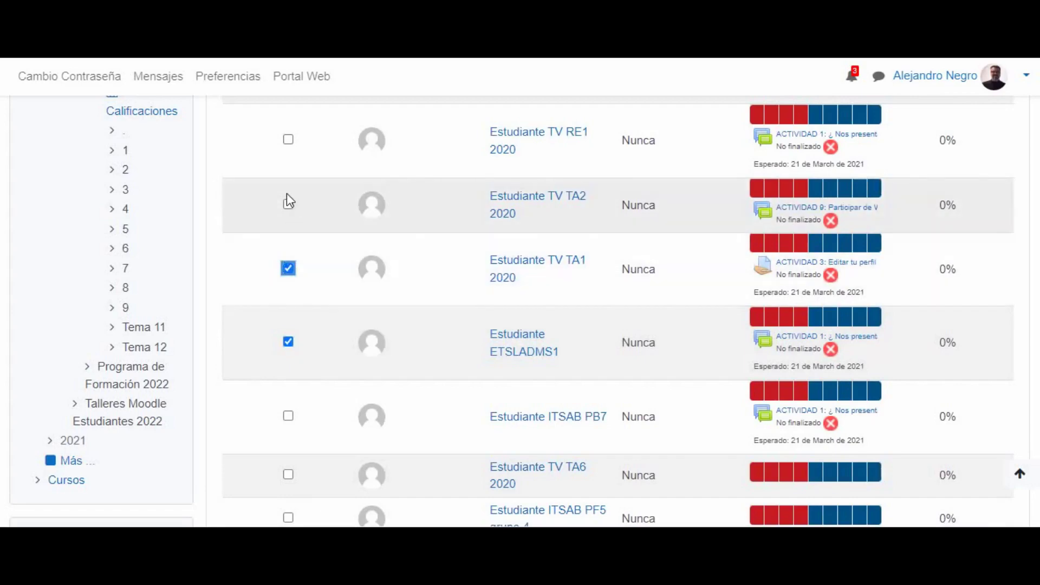
click(290, 205)
scroll(442, 329, down, 10)
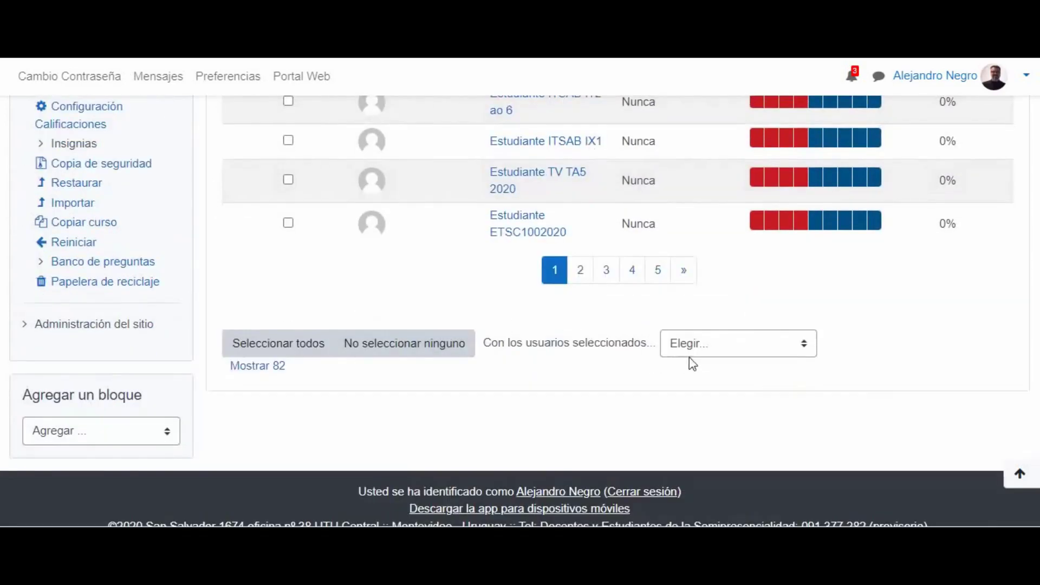
click(694, 343)
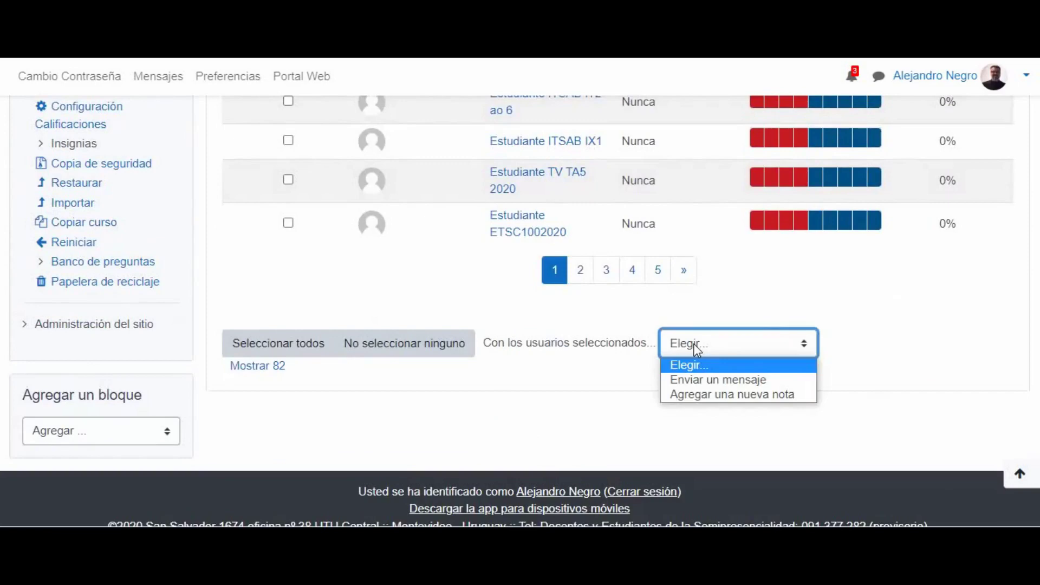
click(695, 380)
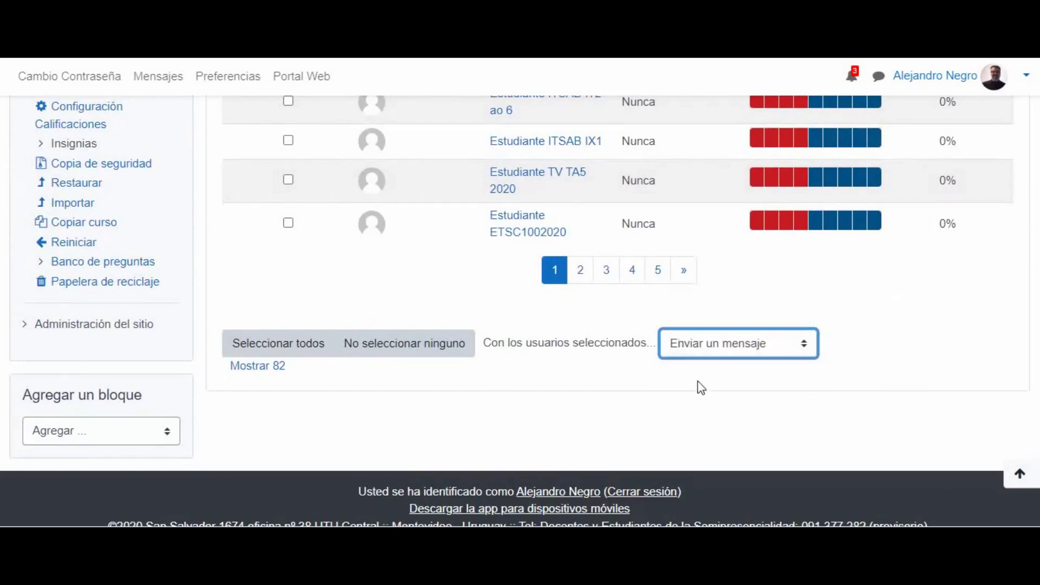
scroll(697, 388, up, 10)
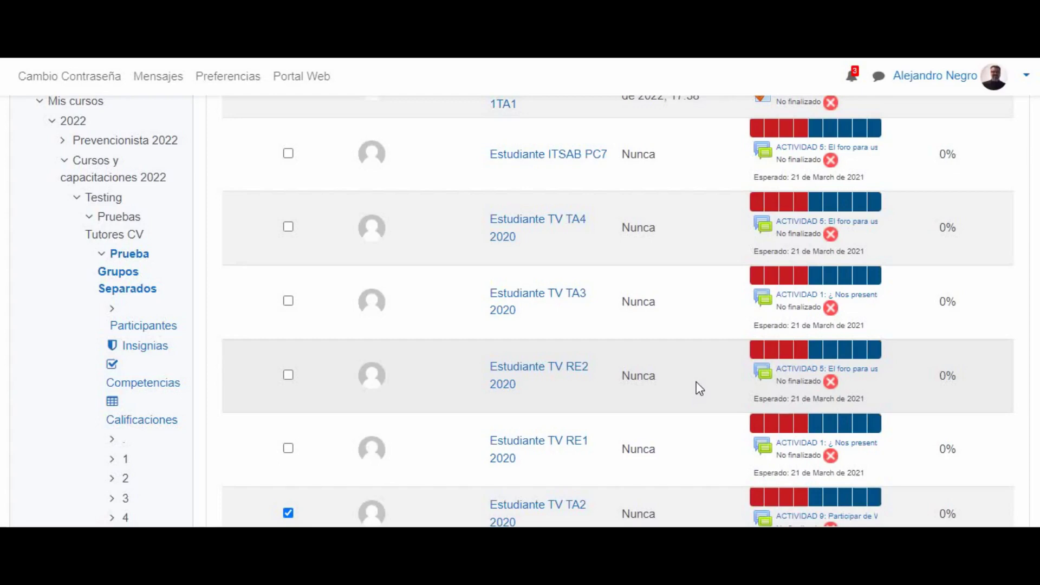
scroll(651, 330, up, 2)
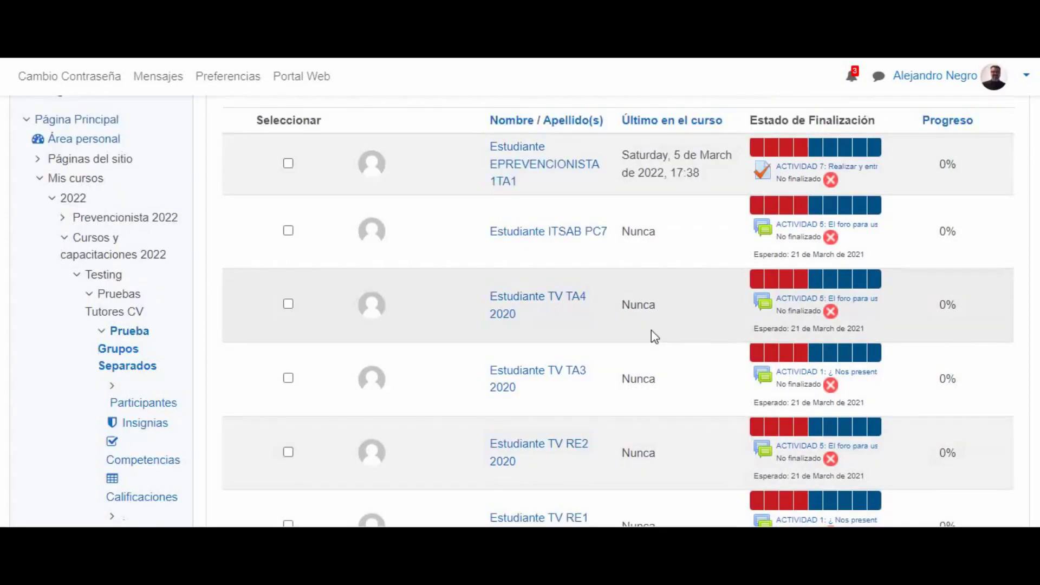